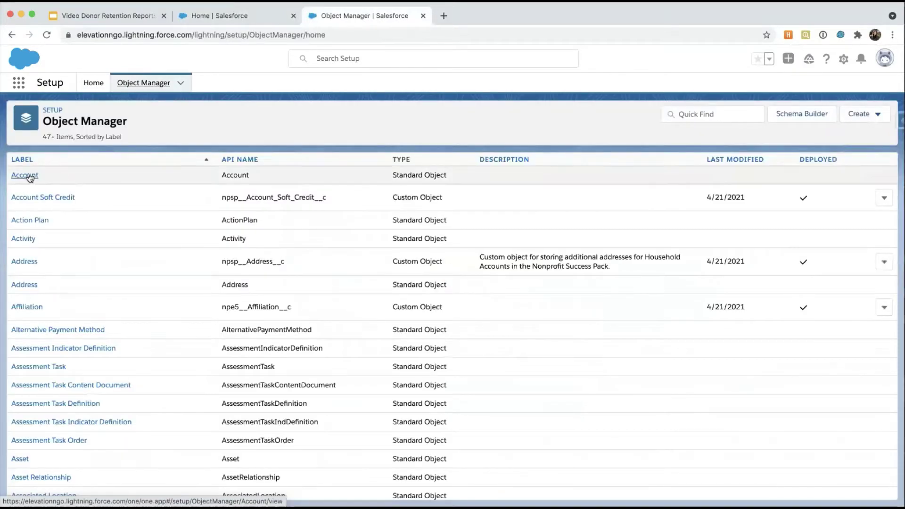
# Start a new custom field on the Account object with Formula as its data type.
pyautogui.click(29, 174)
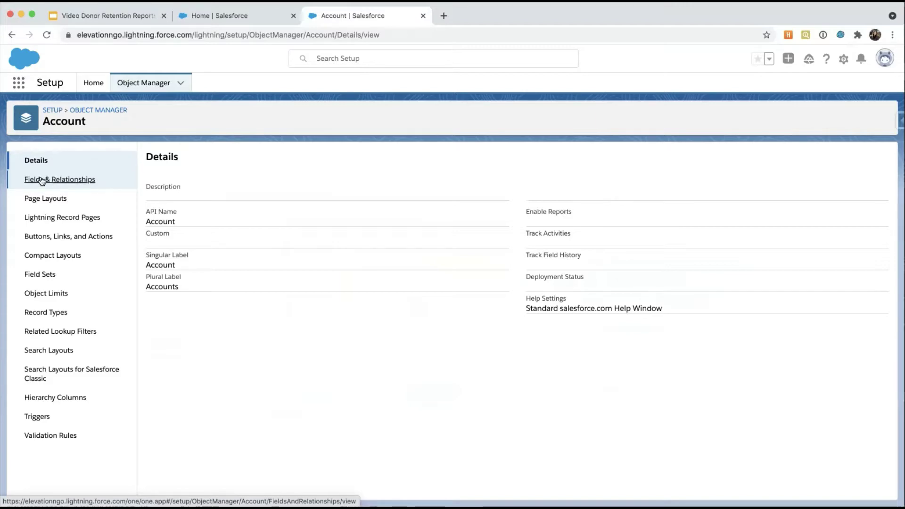
pyautogui.click(41, 181)
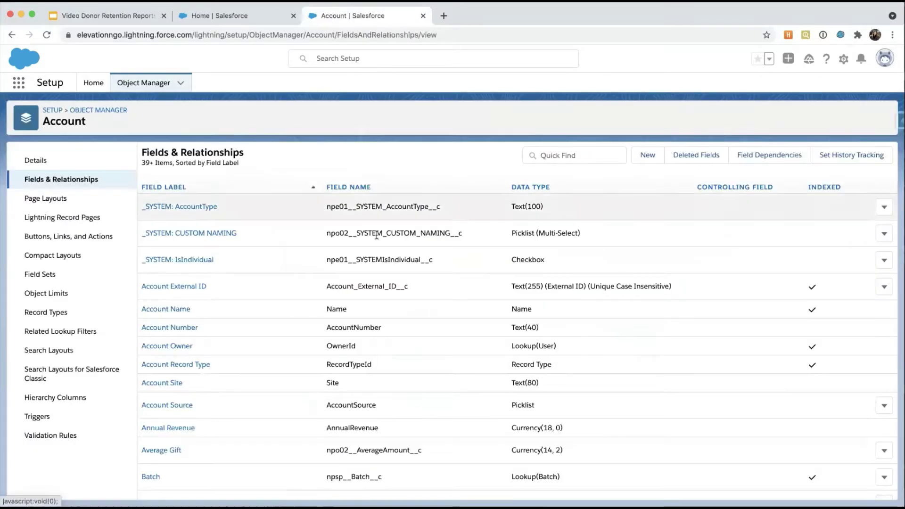
pyautogui.click(647, 156)
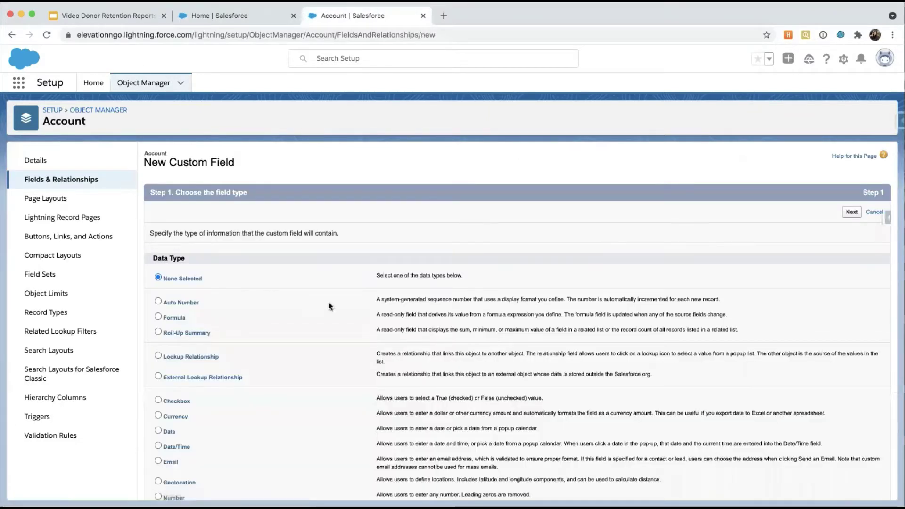
pyautogui.click(158, 316)
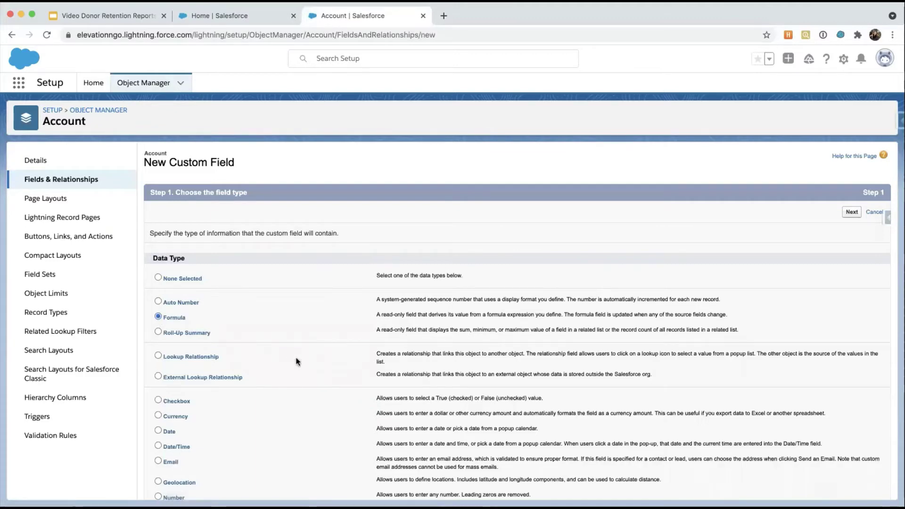
pyautogui.scroll(-5, 296, 361)
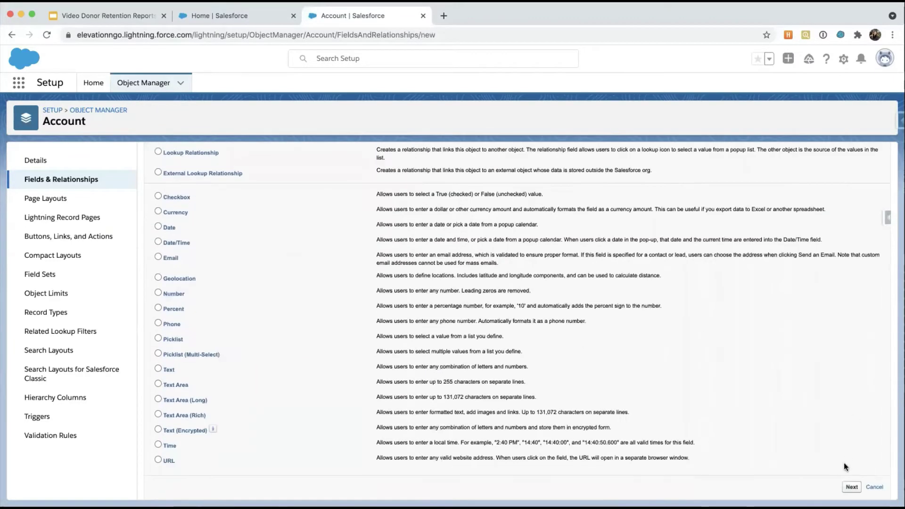
pyautogui.click(851, 488)
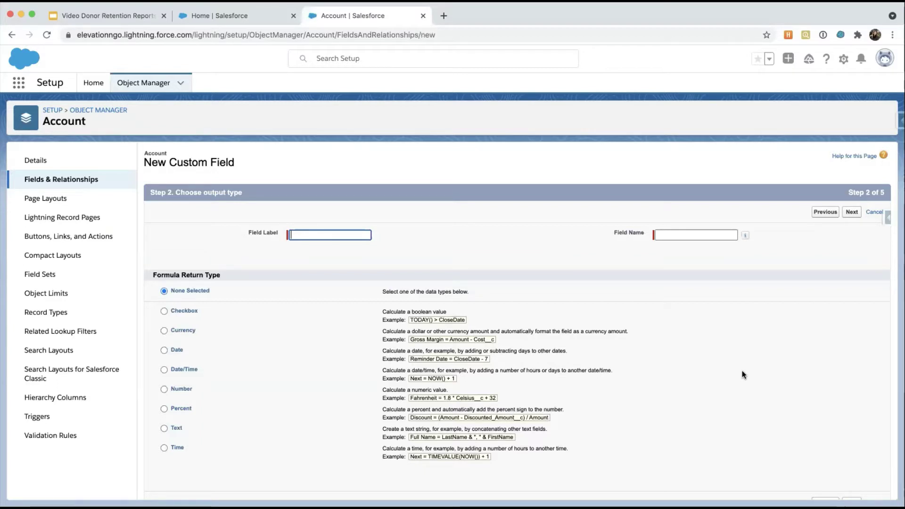
# Label the field "Gave This Year & Last Year" and set its formula return type to Number with 0 decimal places.
pyautogui.write('Gave This Year & ')
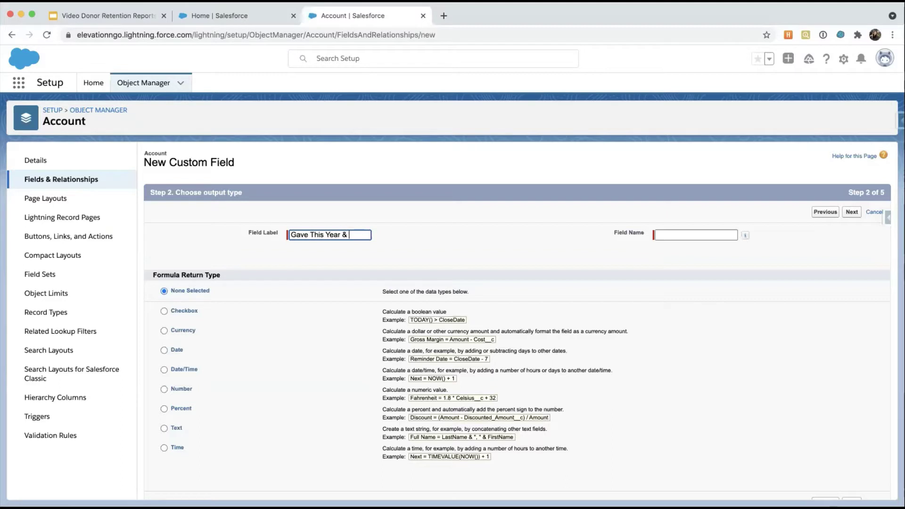
pyautogui.write('Last Year')
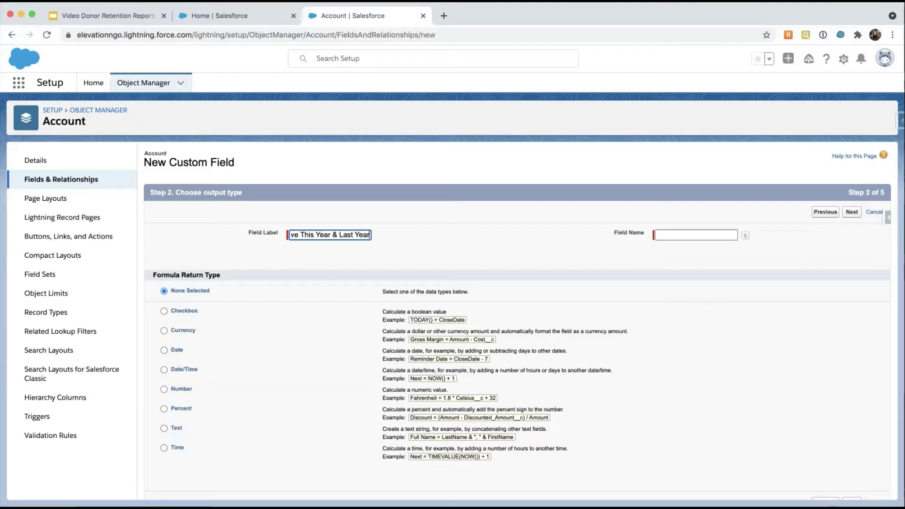
pyautogui.press('Tab')
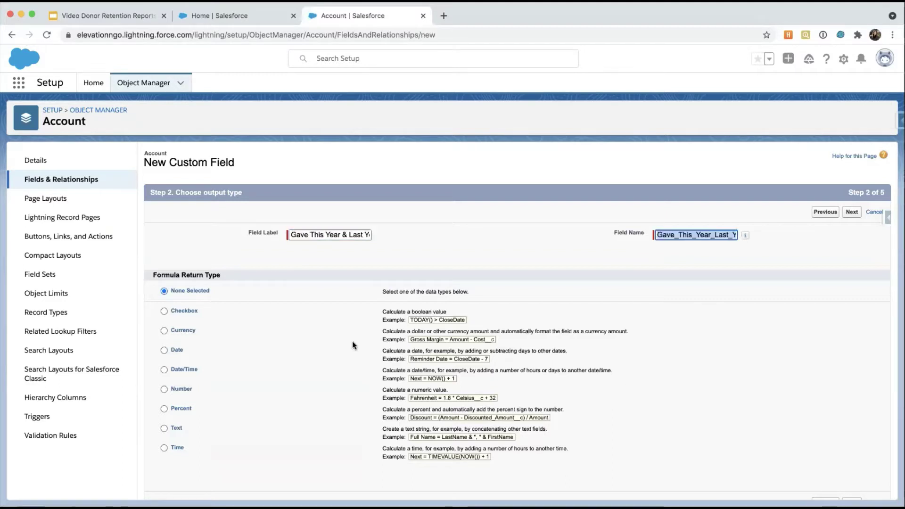
pyautogui.click(165, 390)
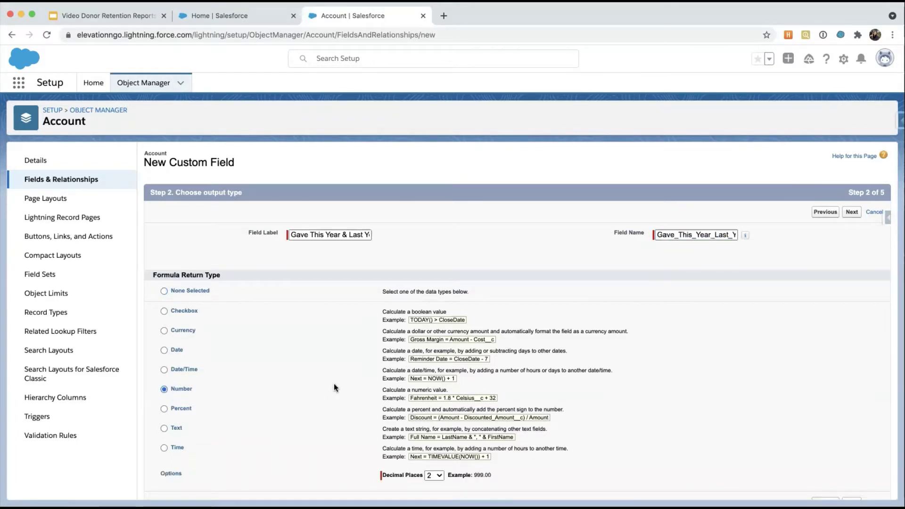
pyautogui.scroll(-1, 334, 384)
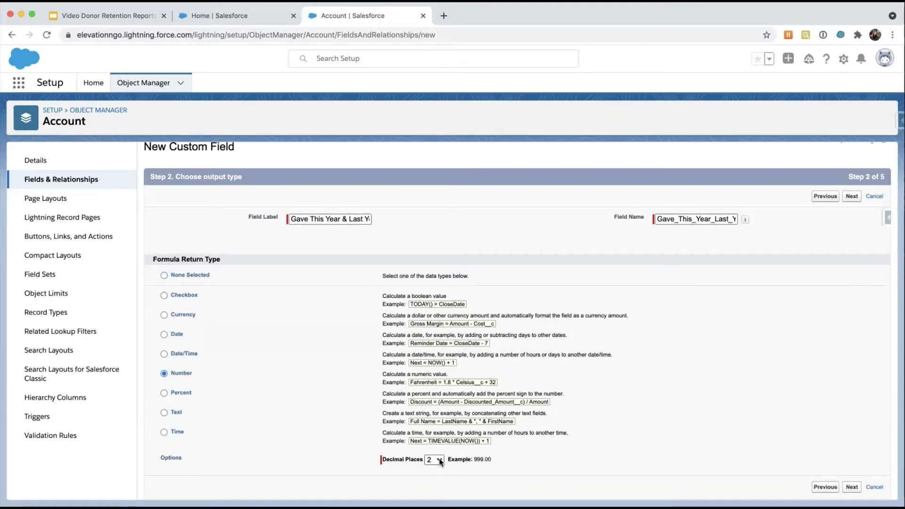
pyautogui.click(441, 458)
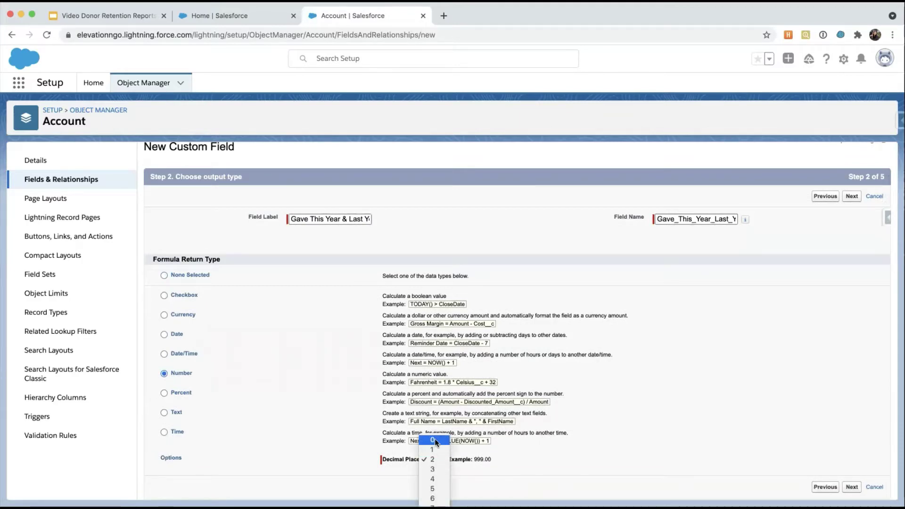
pyautogui.click(442, 441)
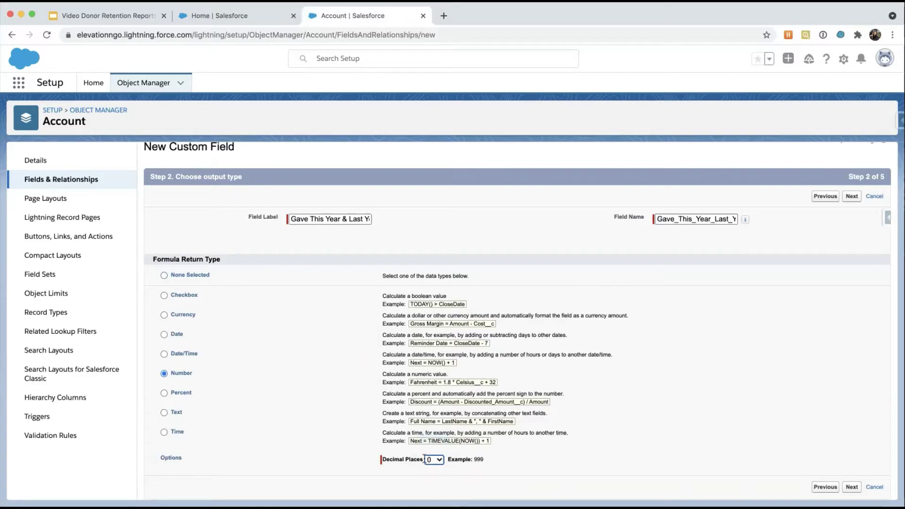
pyautogui.click(852, 487)
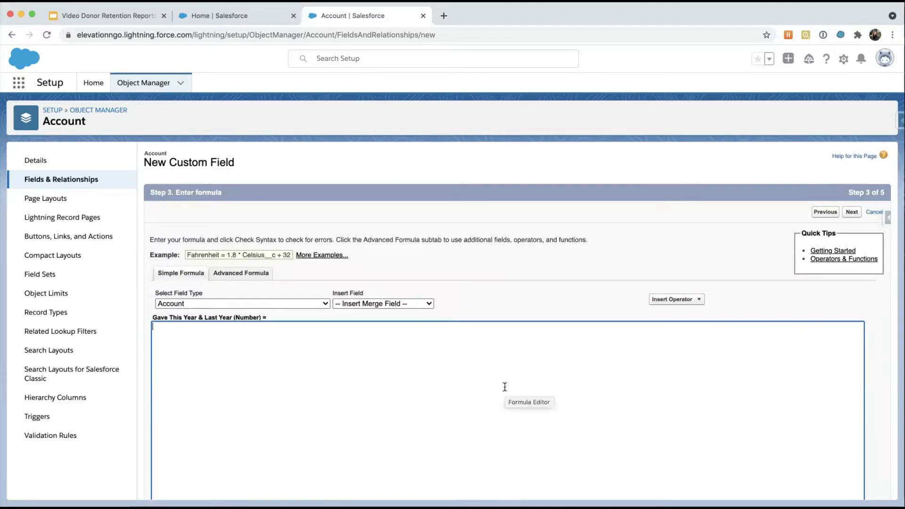
# Begin the formula with an IF condition testing that Number of Gifts This Year is > 0, followed by &&.
pyautogui.write('If')
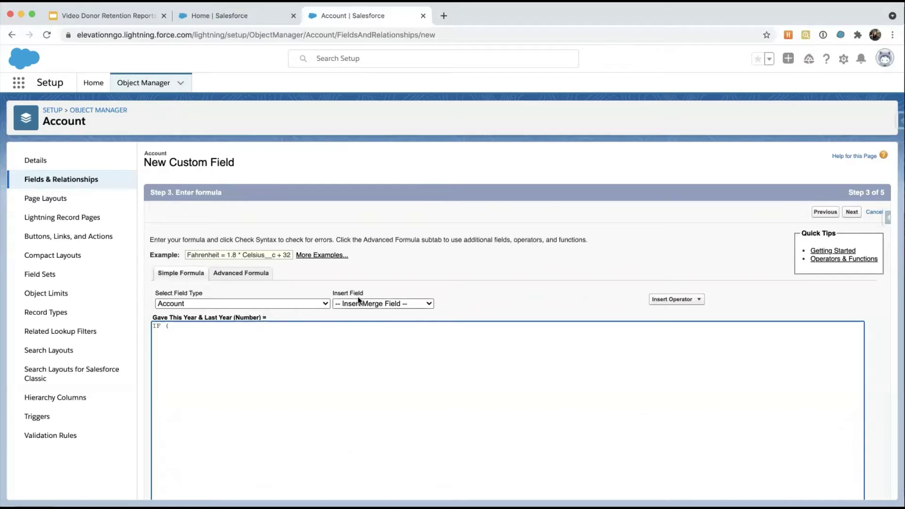
pyautogui.click(427, 304)
pyautogui.scroll(-5, 410, 429)
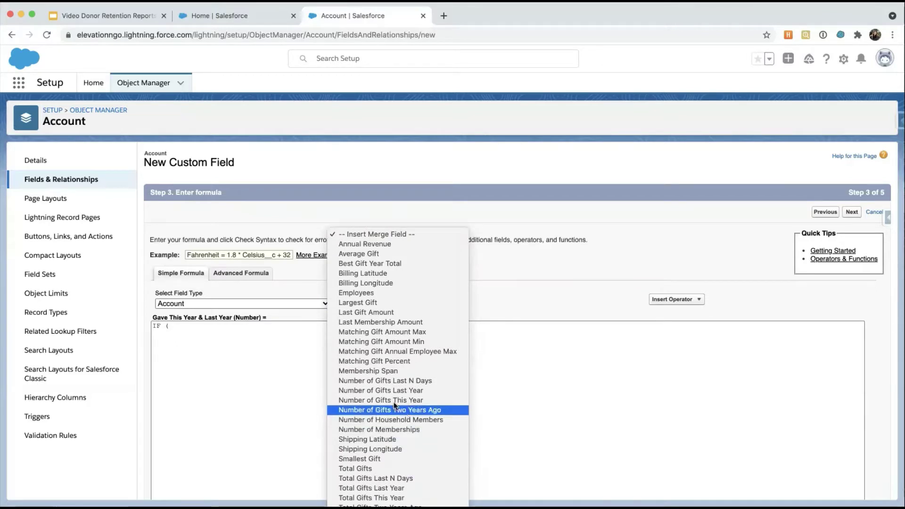
pyautogui.click(380, 400)
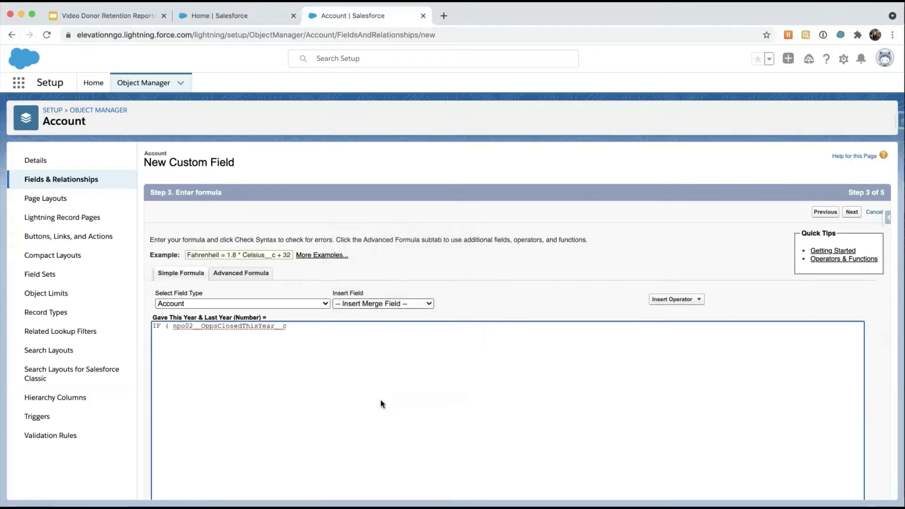
pyautogui.write('> 0 &&')
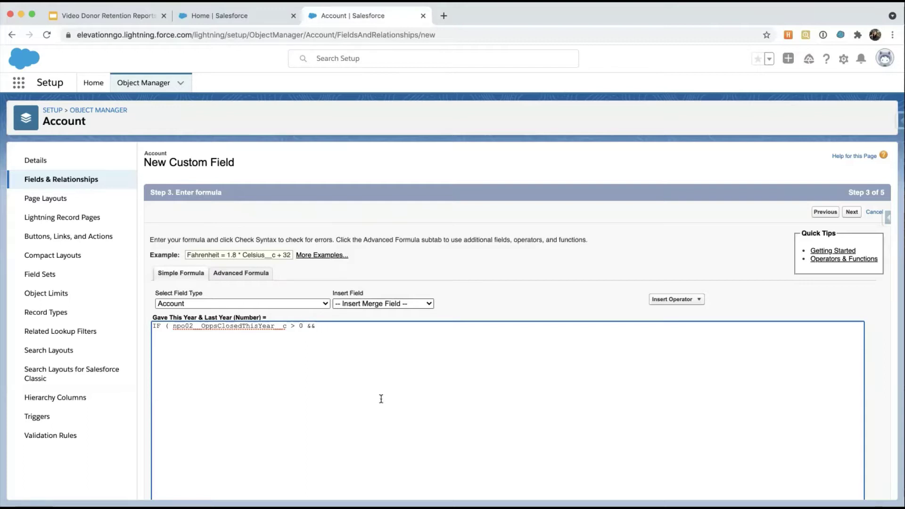
# Complete the IF formula with Number of Gifts Last Year > 0, returning 1 when true and 0 when false.
pyautogui.click(426, 303)
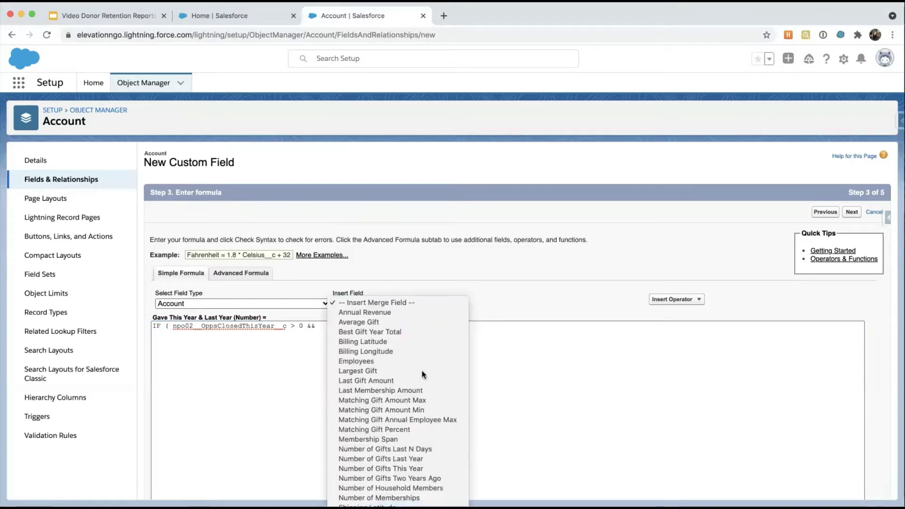
pyautogui.scroll(-1, 422, 432)
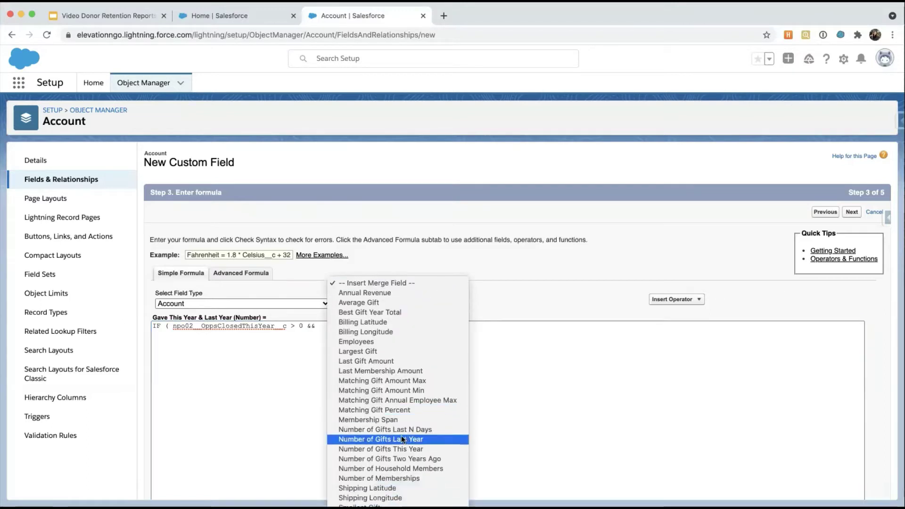
pyautogui.click(401, 440)
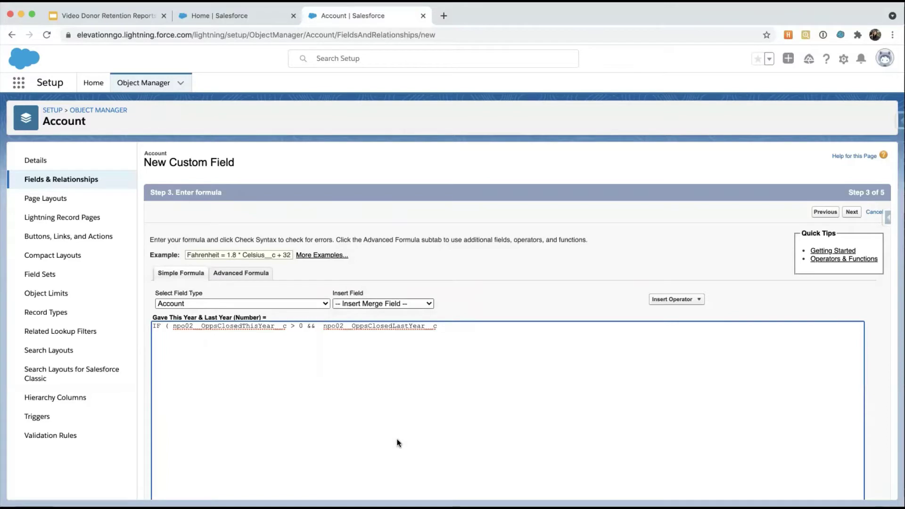
pyautogui.click(430, 304)
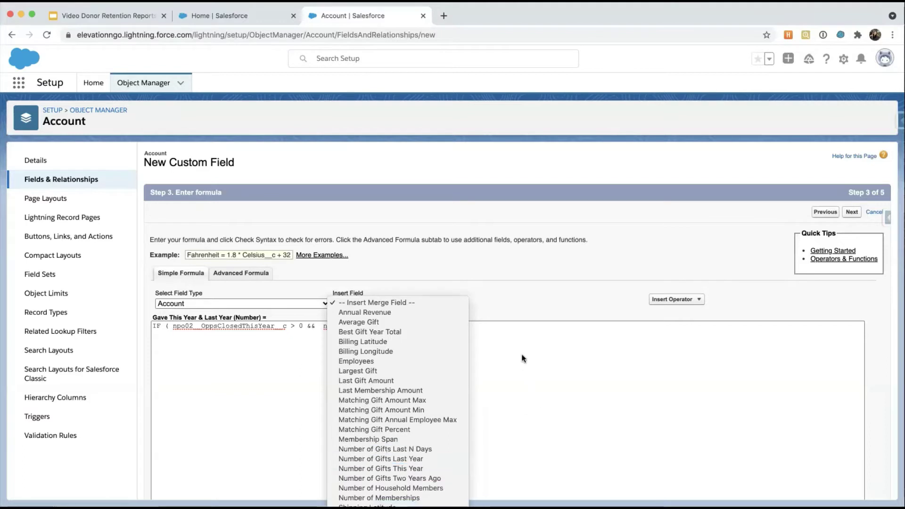
pyautogui.click(536, 326)
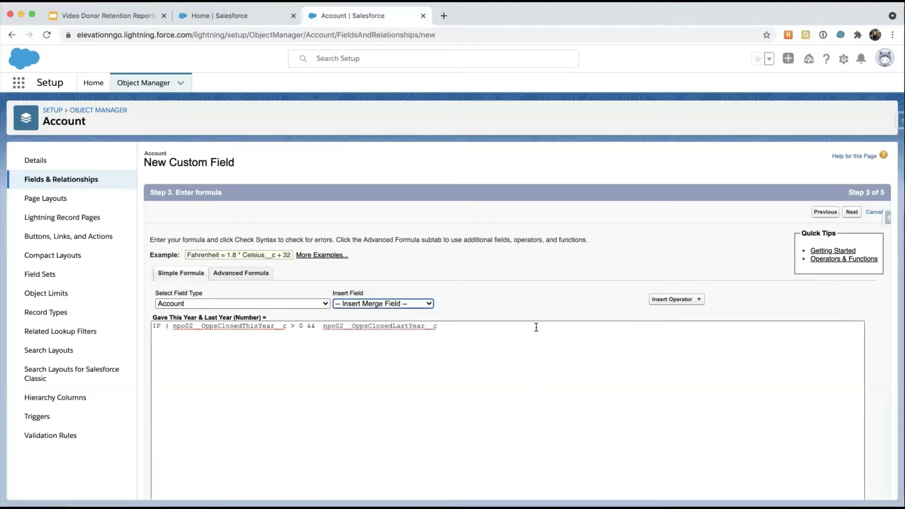
pyautogui.click(456, 329)
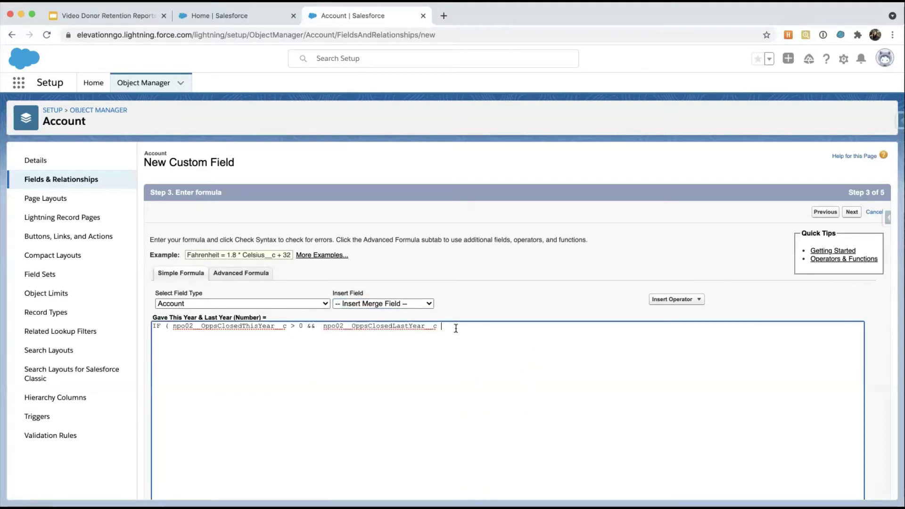
pyautogui.write('> ')
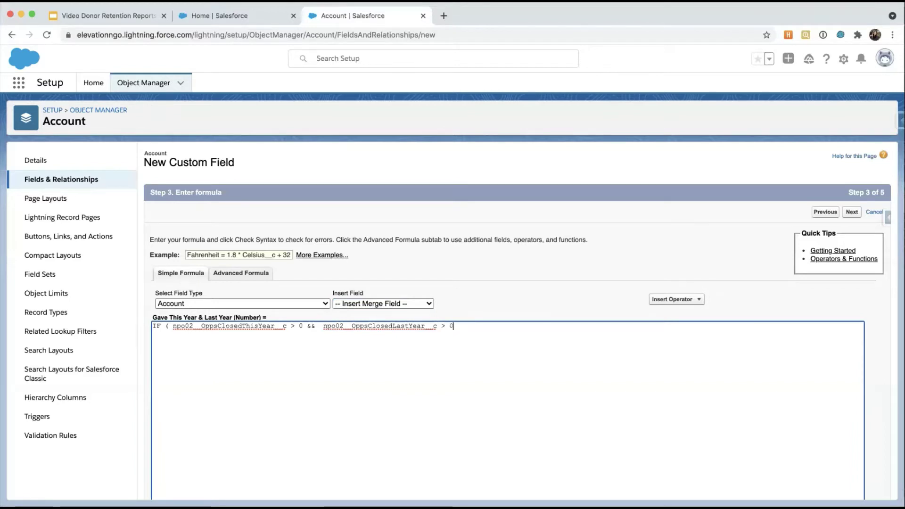
pyautogui.write('0,')
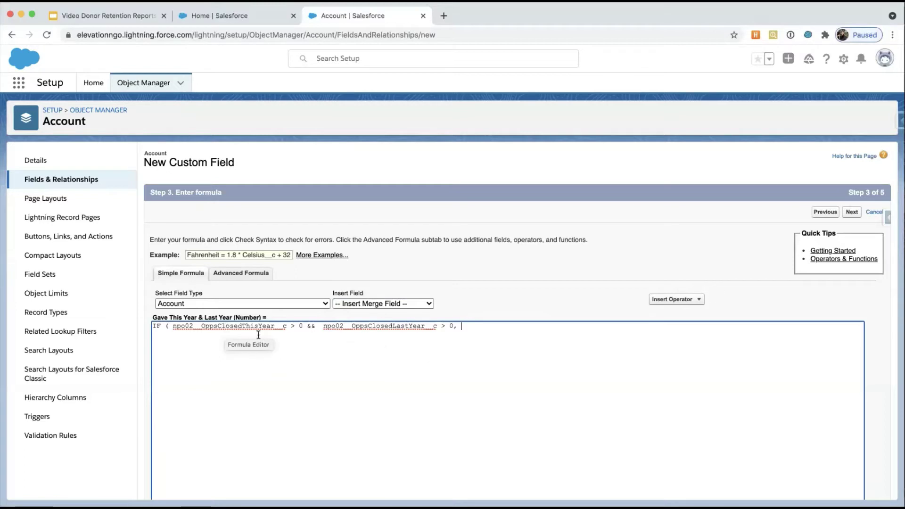
pyautogui.write('1, 0')
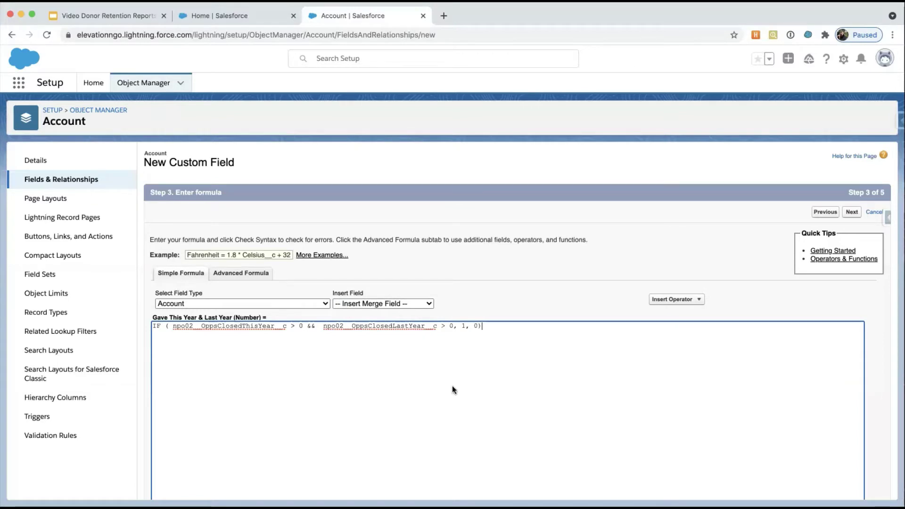
# Check the formula's syntax and proceed to the field-level security settings.
pyautogui.scroll(-1, 451, 385)
pyautogui.scroll(-3, 451, 385)
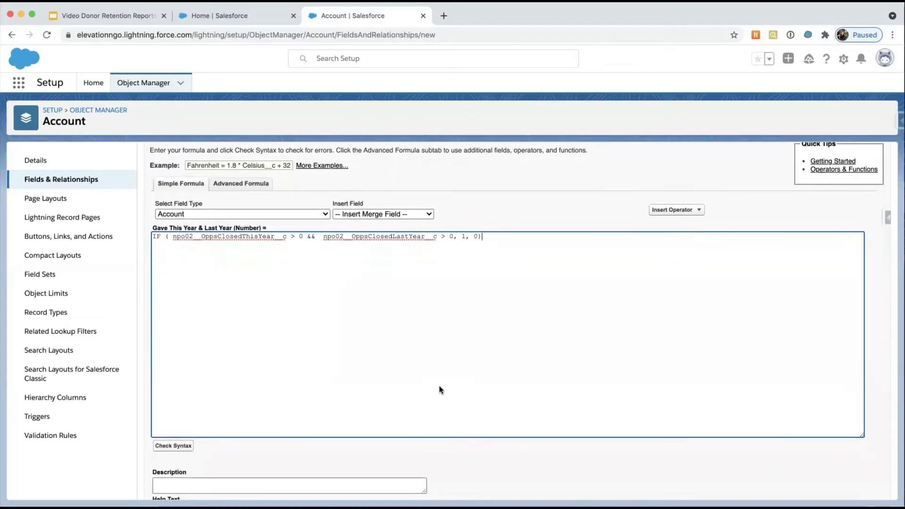
pyautogui.click(174, 446)
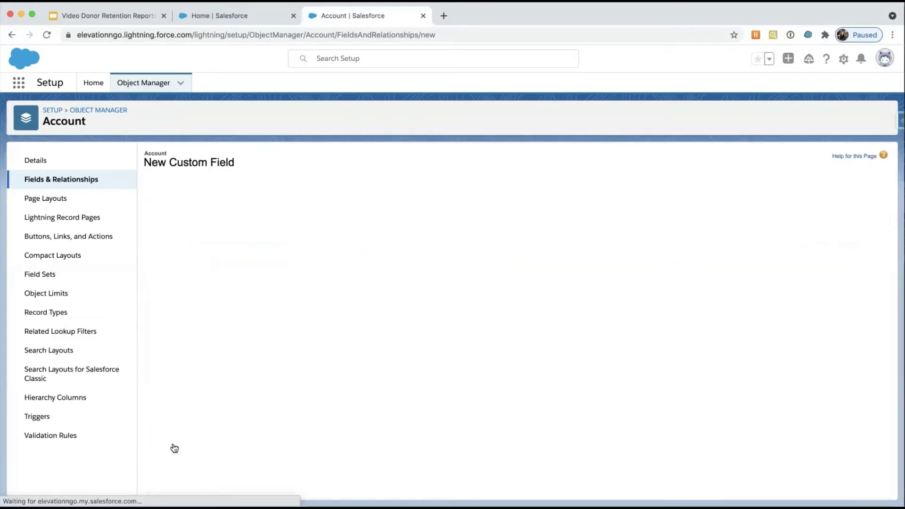
pyautogui.scroll(-4, 298, 406)
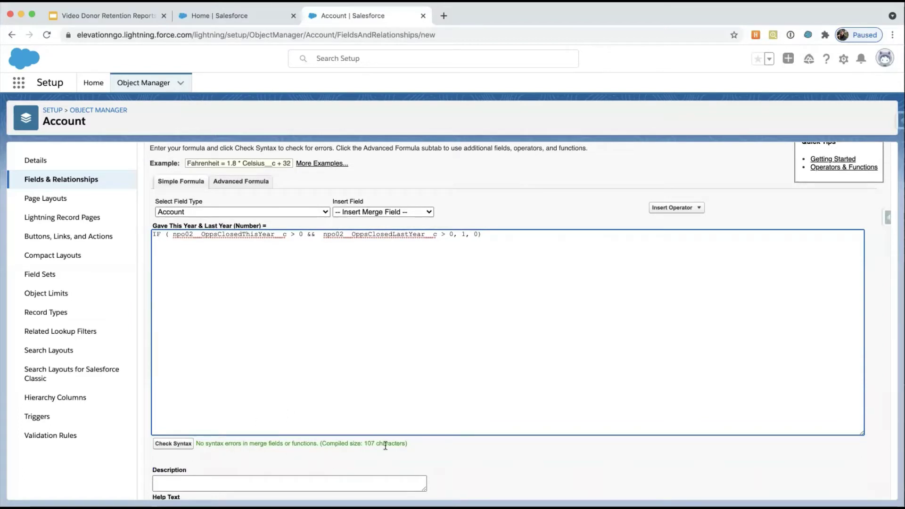
pyautogui.scroll(-2, 575, 470)
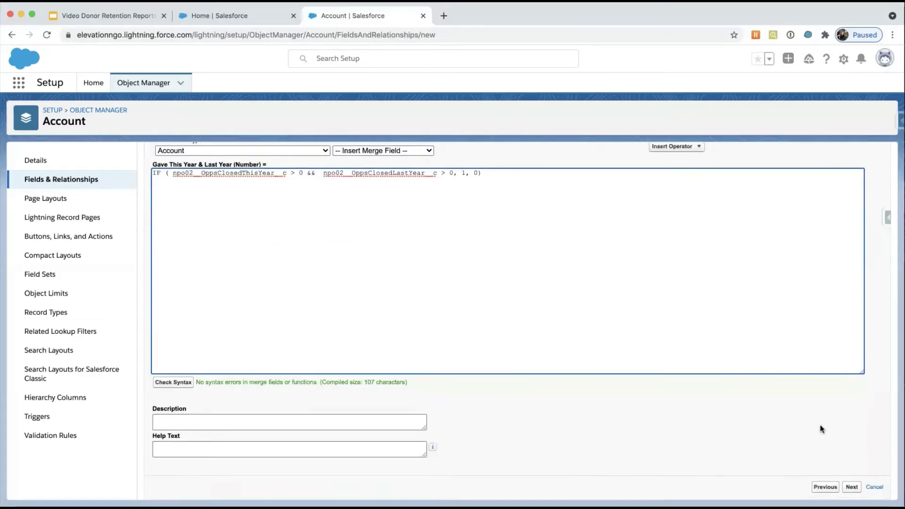
pyautogui.click(851, 487)
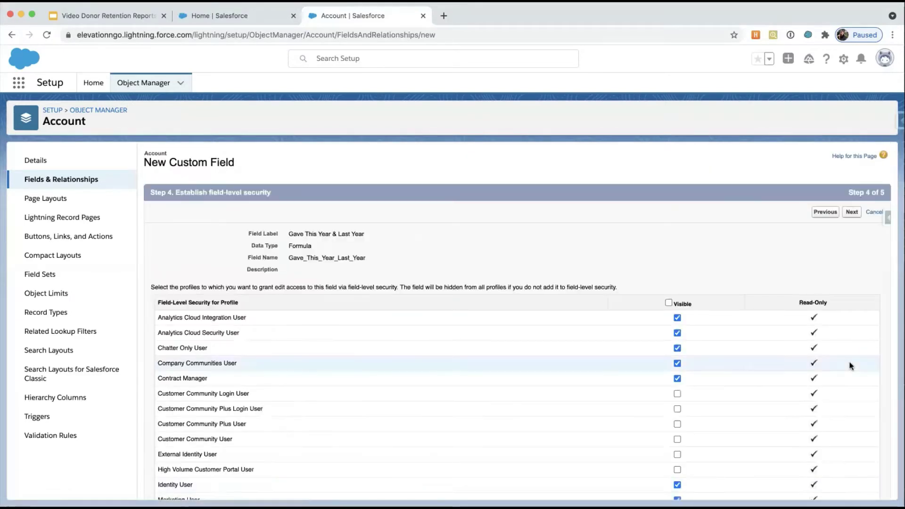
# Keep the default field-level security, exclude the new field from all page layouts, and save it.
pyautogui.scroll(-1, 844, 366)
pyautogui.scroll(-1, 851, 366)
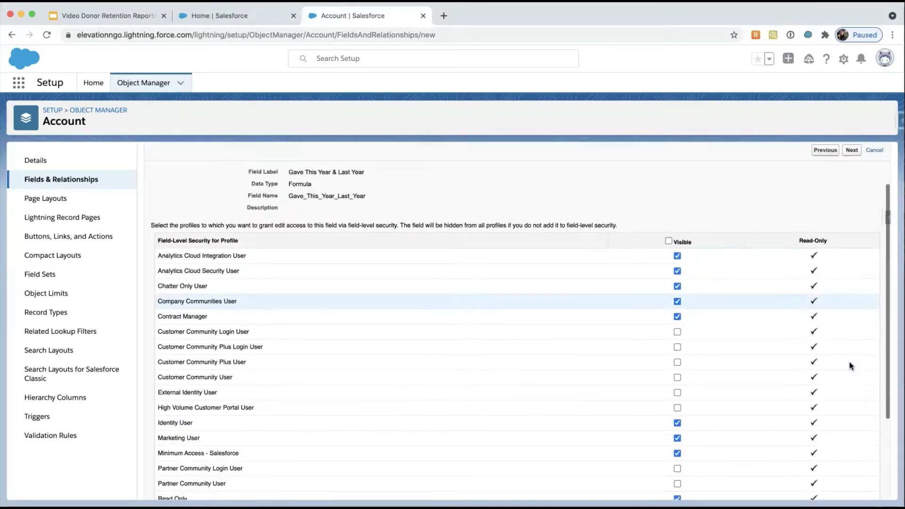
pyautogui.scroll(-3, 851, 366)
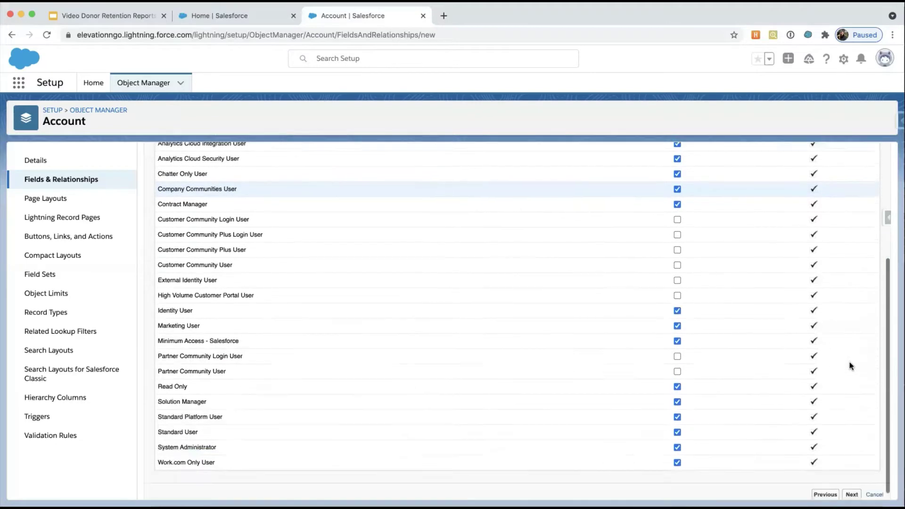
pyautogui.scroll(4, 851, 366)
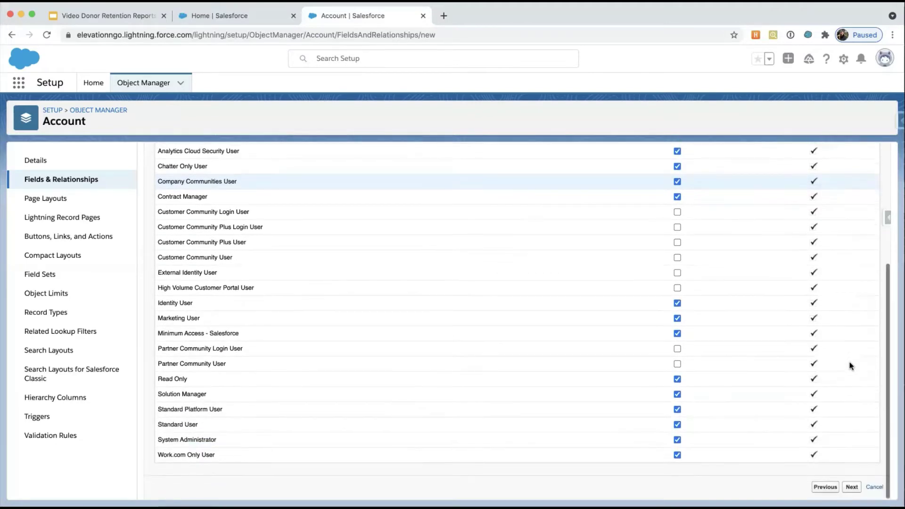
pyautogui.scroll(-4, 851, 366)
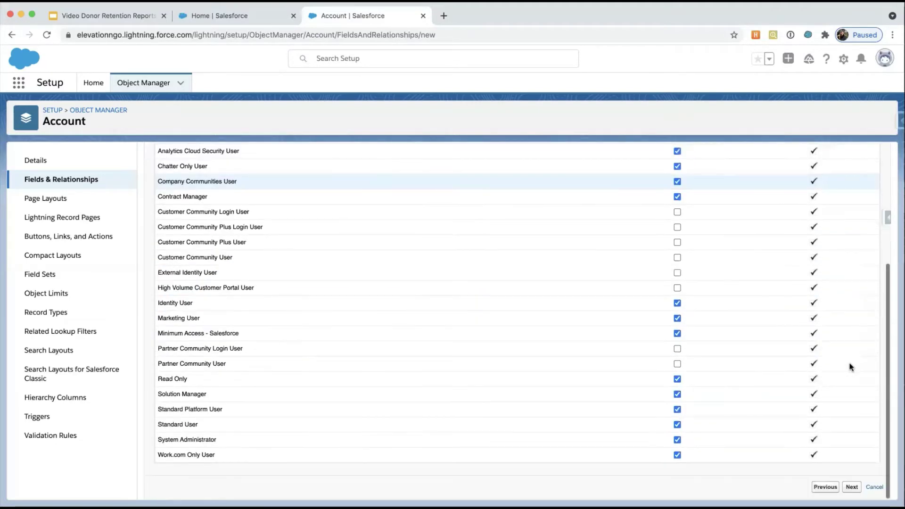
pyautogui.click(852, 487)
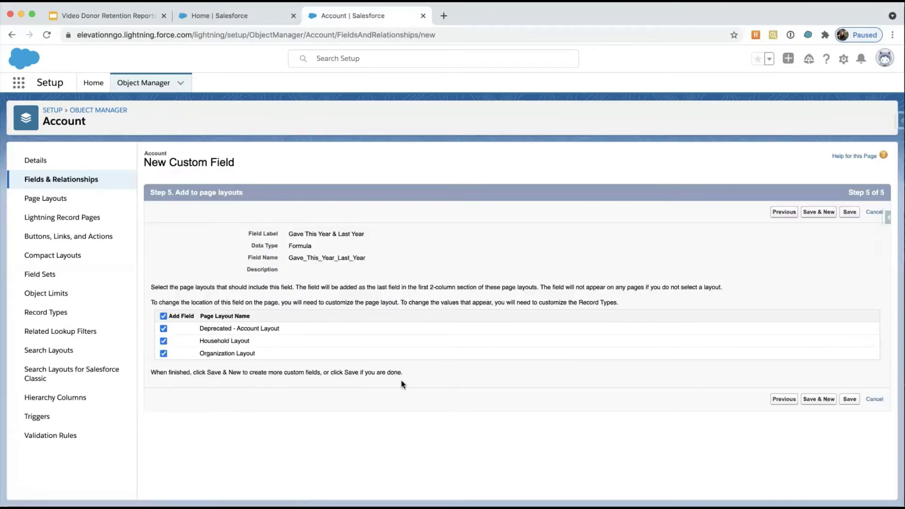
pyautogui.click(164, 315)
pyautogui.click(850, 399)
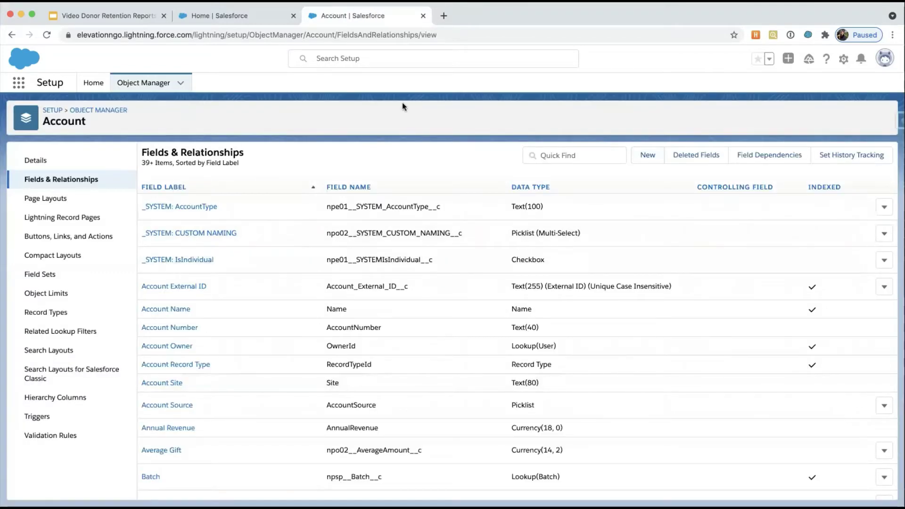
# Close the Setup page and create a new report using the Contacts & Accounts report type.
pyautogui.click(422, 16)
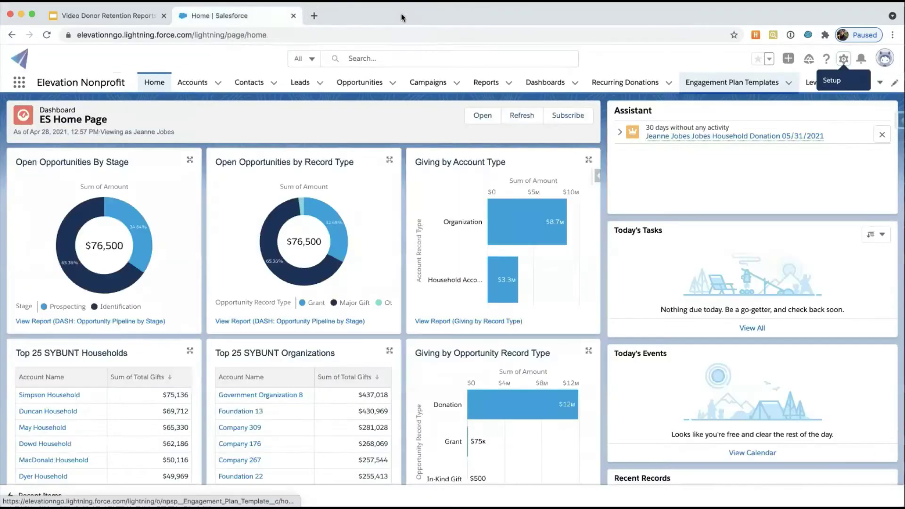
pyautogui.click(487, 83)
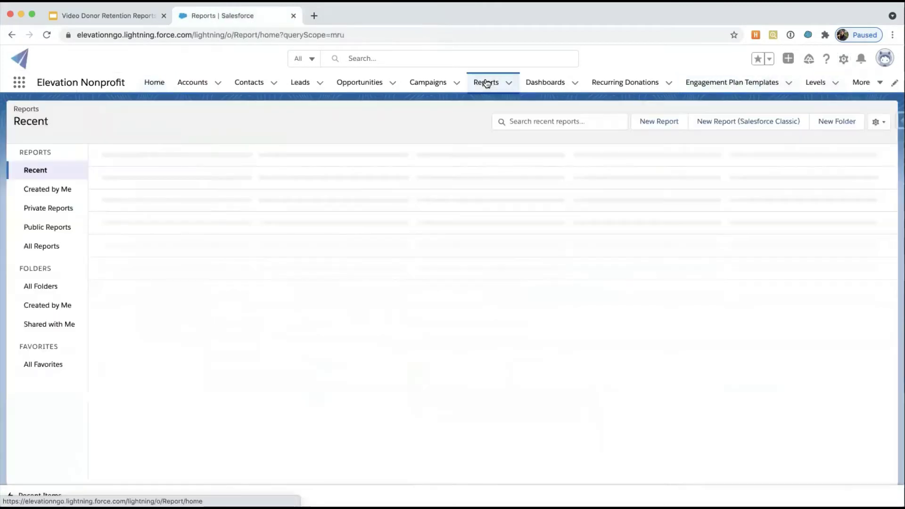
pyautogui.click(660, 121)
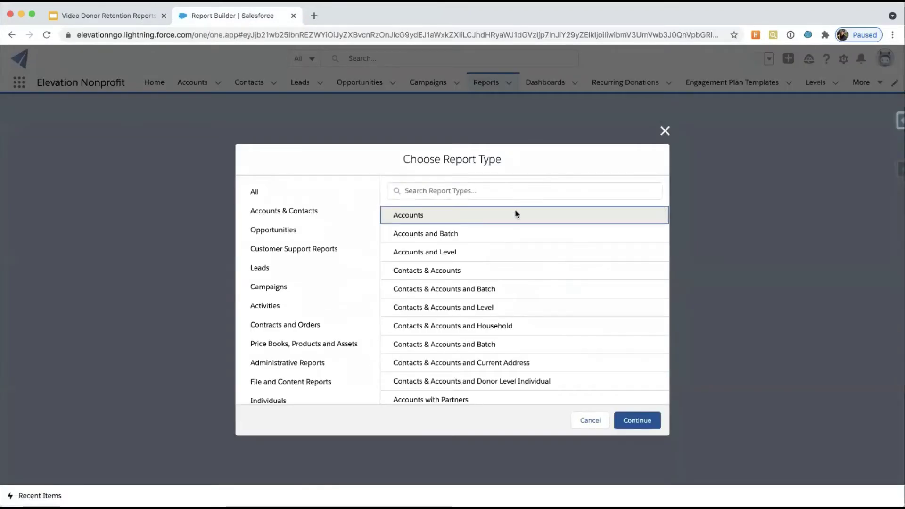
pyautogui.click(433, 273)
pyautogui.click(645, 420)
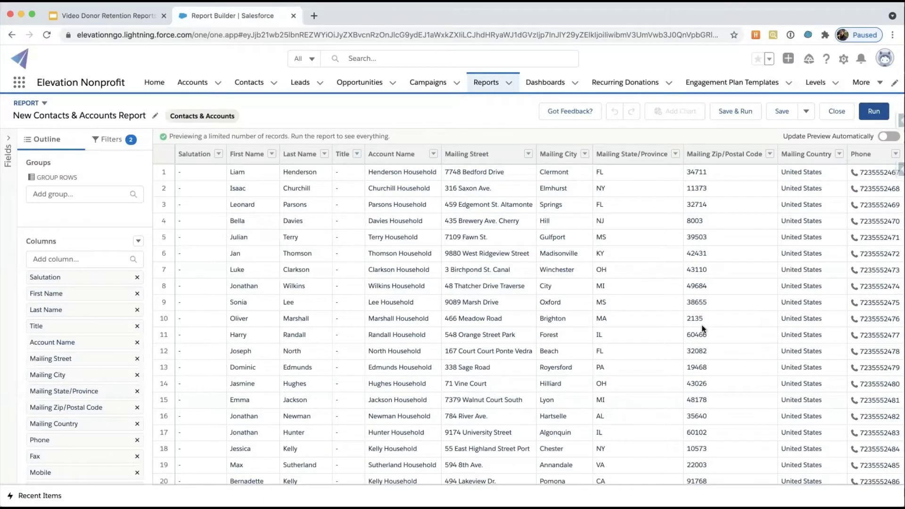
# Set the report's Show Me filter to All accounts.
pyautogui.click(104, 140)
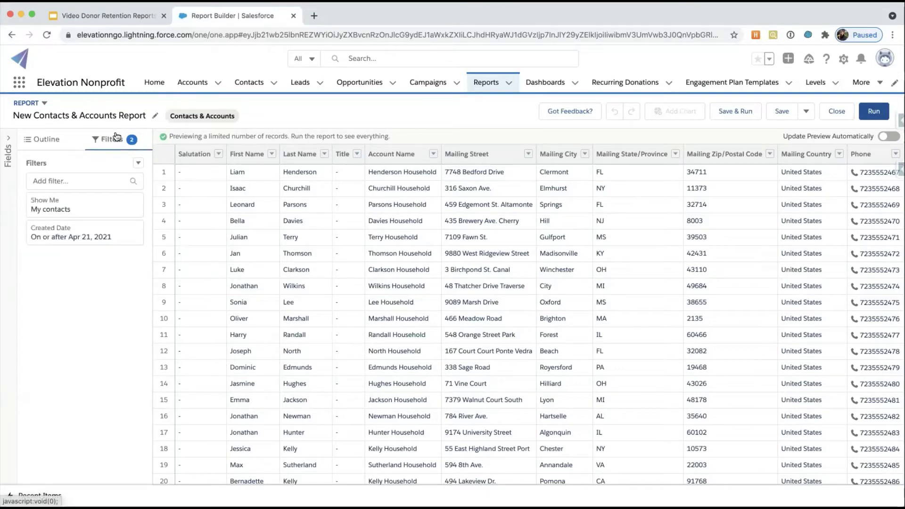
pyautogui.click(57, 208)
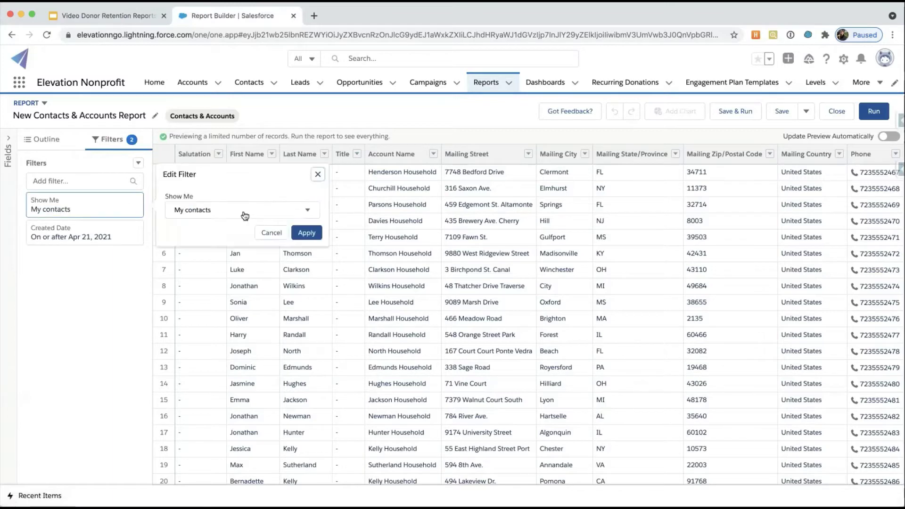
pyautogui.click(307, 210)
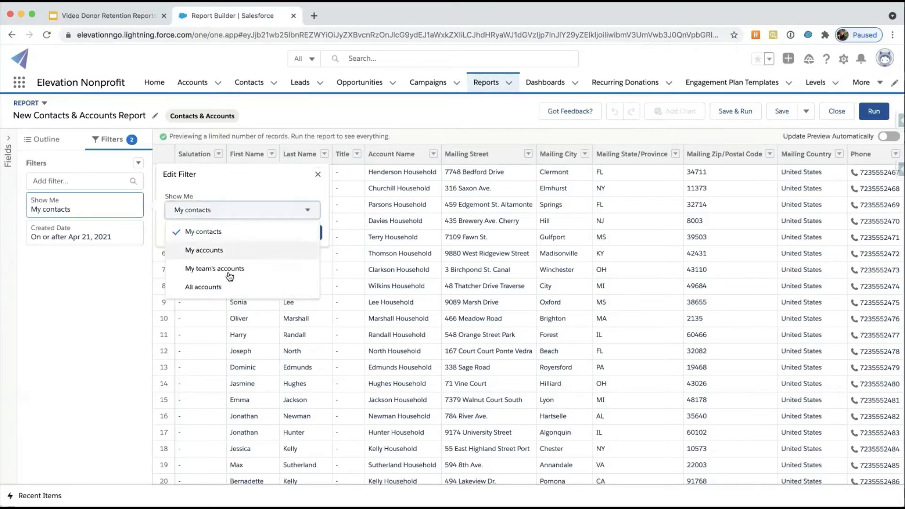
pyautogui.click(213, 287)
pyautogui.click(310, 233)
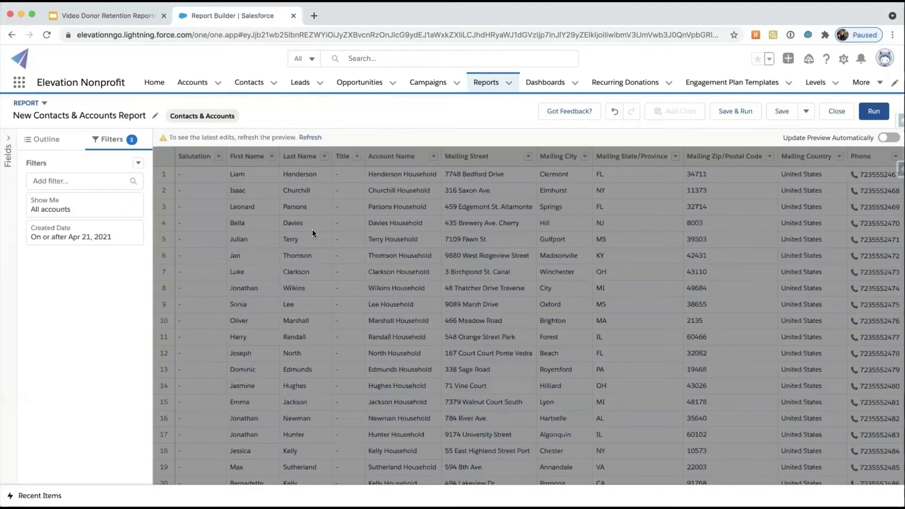
# Set the Created Date filter's range to All Time.
pyautogui.click(73, 233)
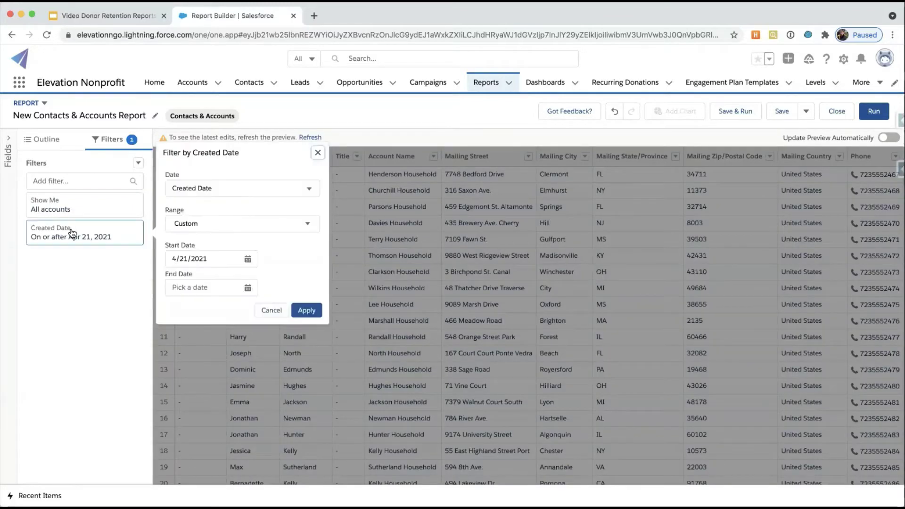
pyautogui.click(308, 225)
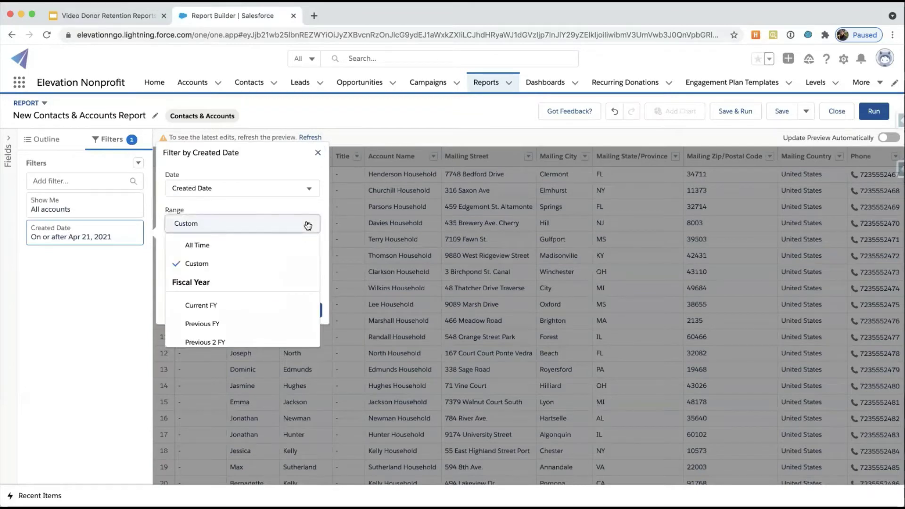
pyautogui.click(221, 245)
pyautogui.click(307, 261)
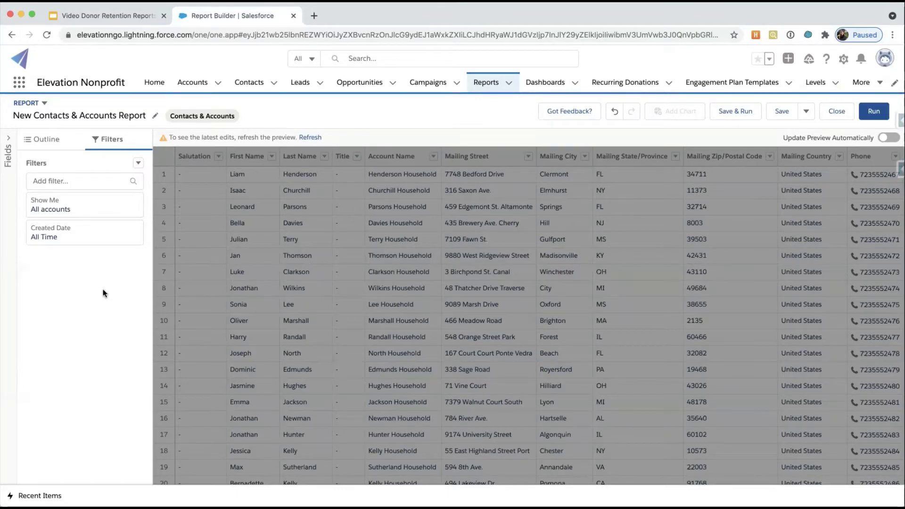
# Add a report filter on the account-level Total Gifts Last Year field with the operator greater than and value 0.
pyautogui.click(86, 181)
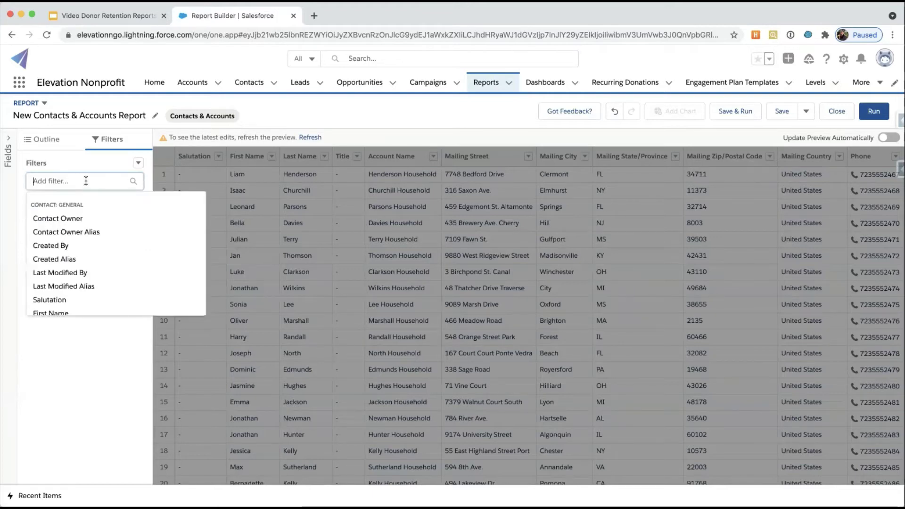
pyautogui.write('Tota')
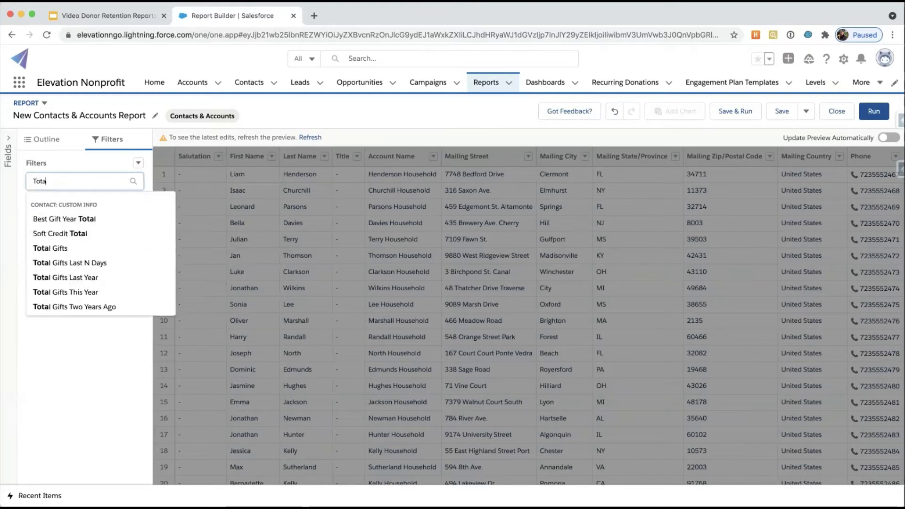
pyautogui.write('l Gifts')
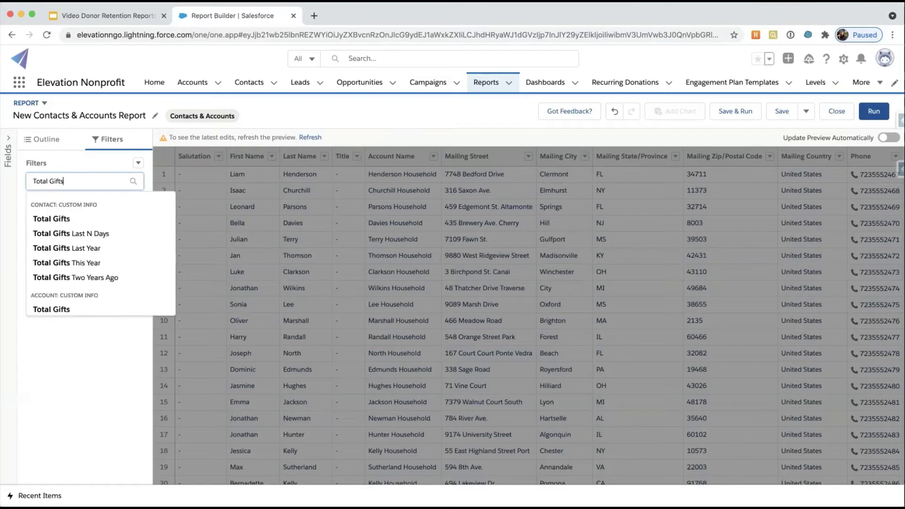
pyautogui.write(' Last')
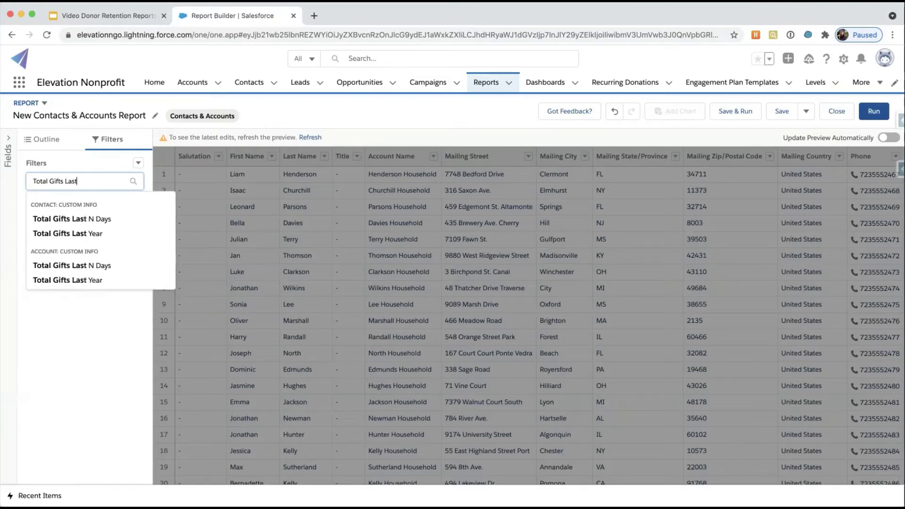
pyautogui.write(' Year')
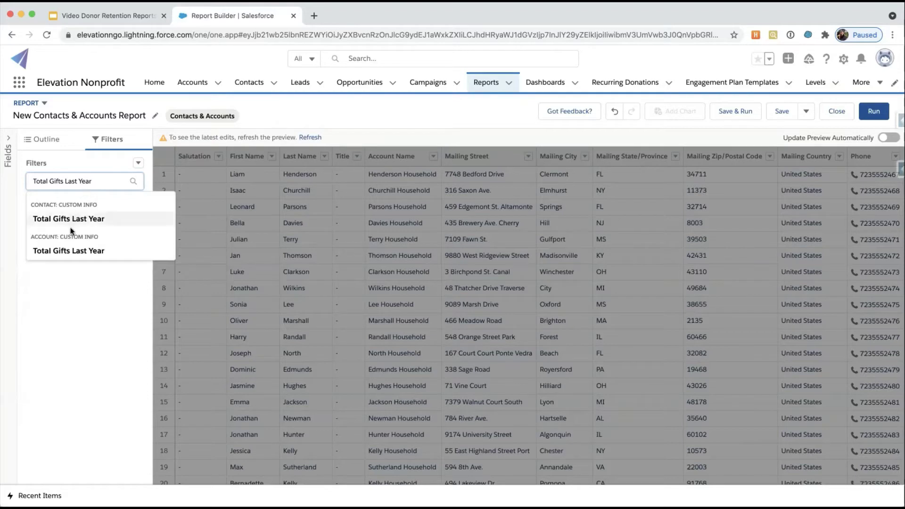
pyautogui.click(70, 252)
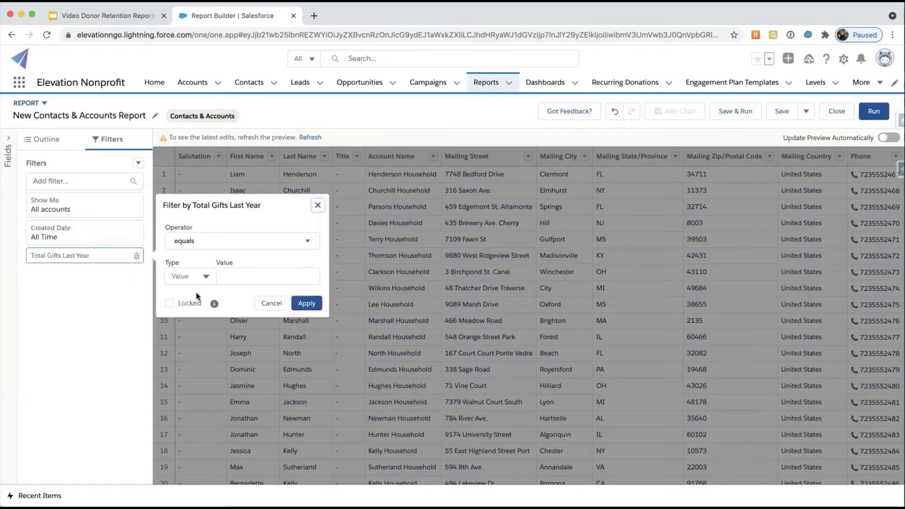
pyautogui.click(307, 241)
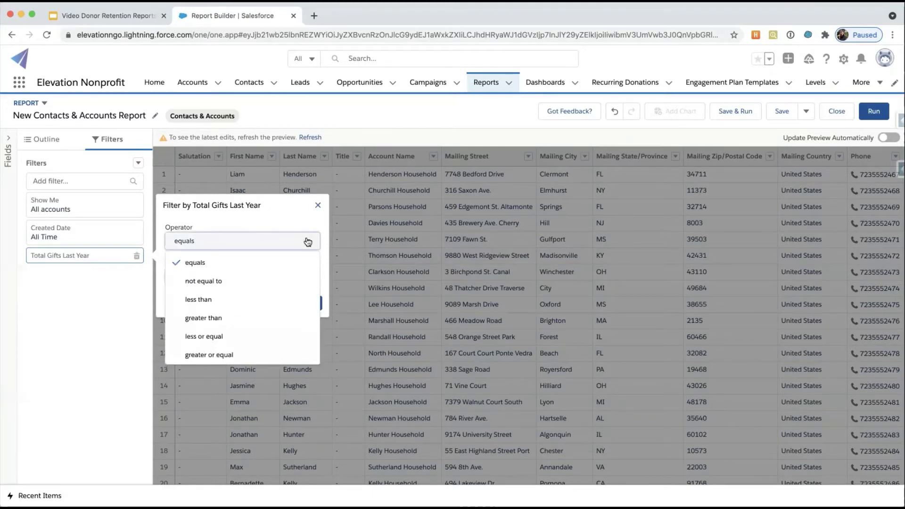
pyautogui.click(205, 317)
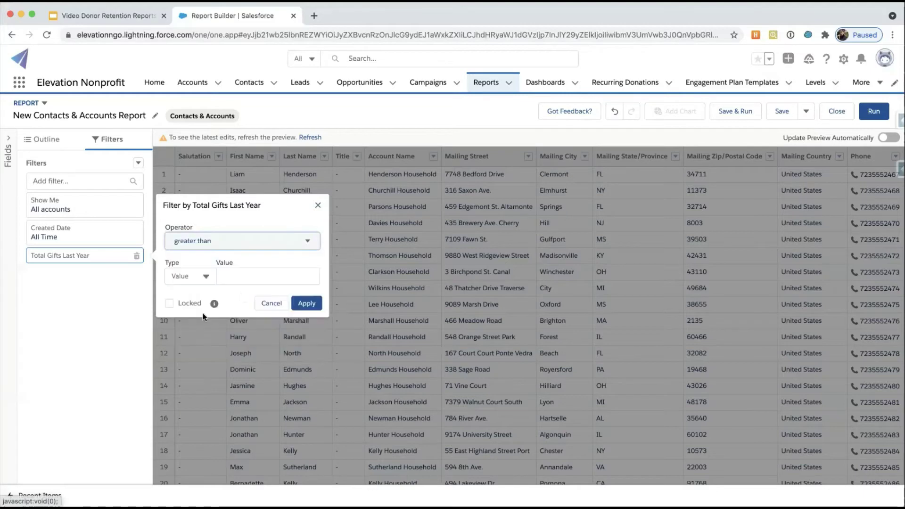
pyautogui.click(244, 278)
pyautogui.write('0')
pyautogui.click(307, 303)
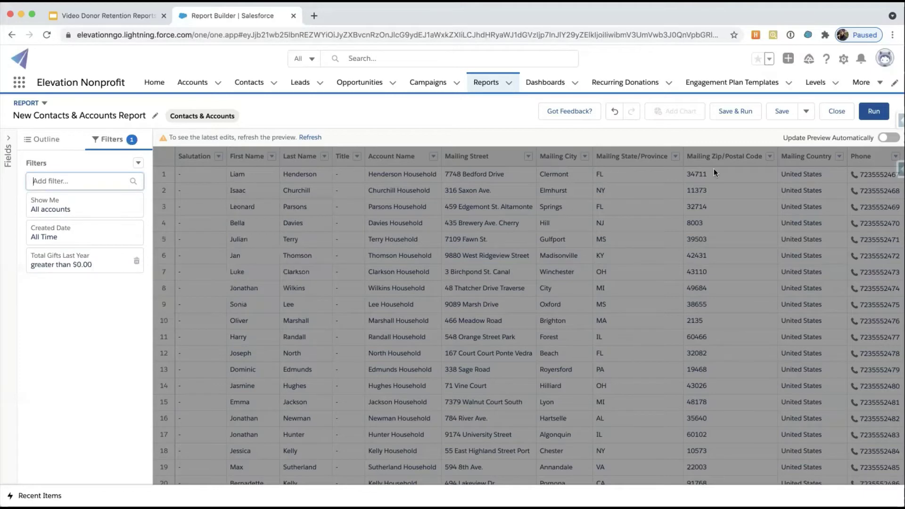
# Start saving the report, name it "Account Donor Retention", and regenerate its unique name to match.
pyautogui.click(781, 111)
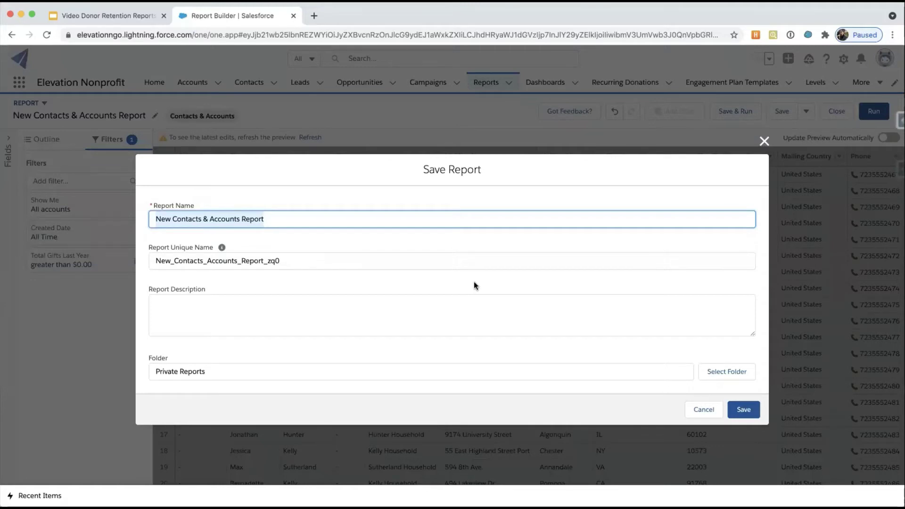
pyautogui.write('Ac')
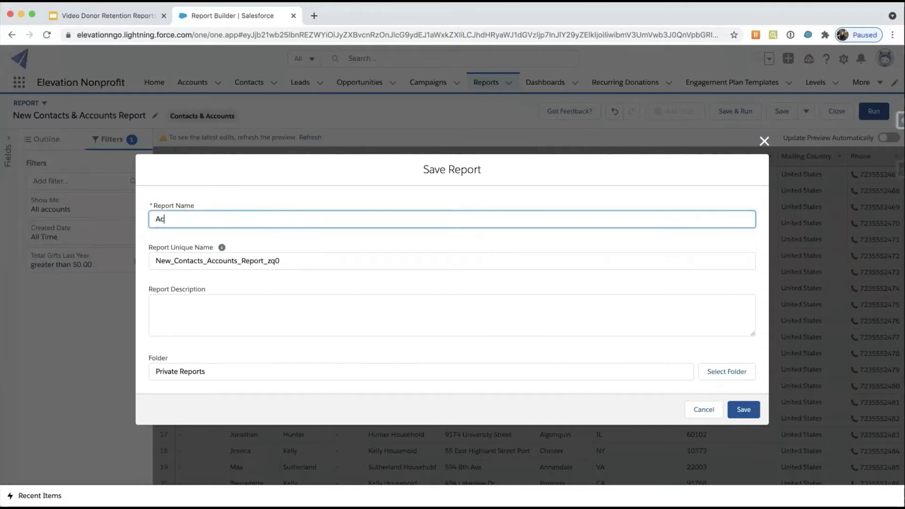
pyautogui.write('count Donor Retention')
pyautogui.doubleClick(292, 259)
pyautogui.press('BackSpace')
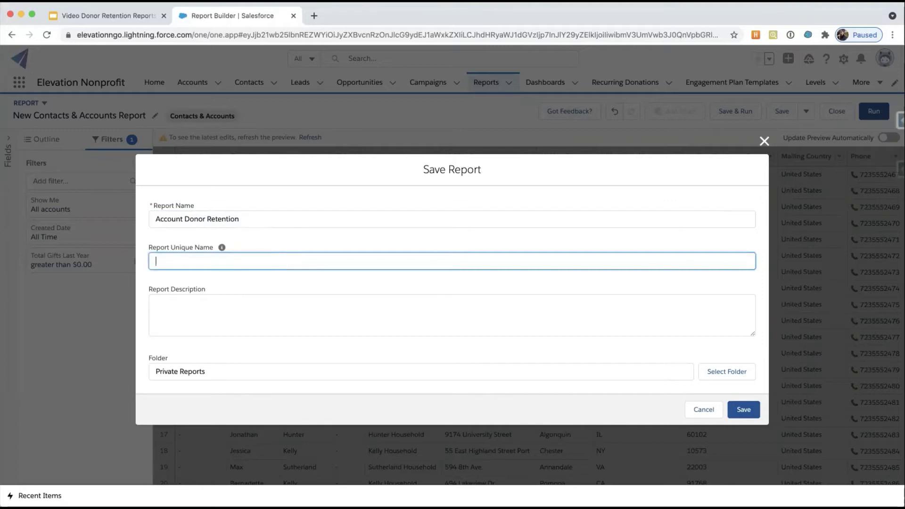
pyautogui.click(245, 219)
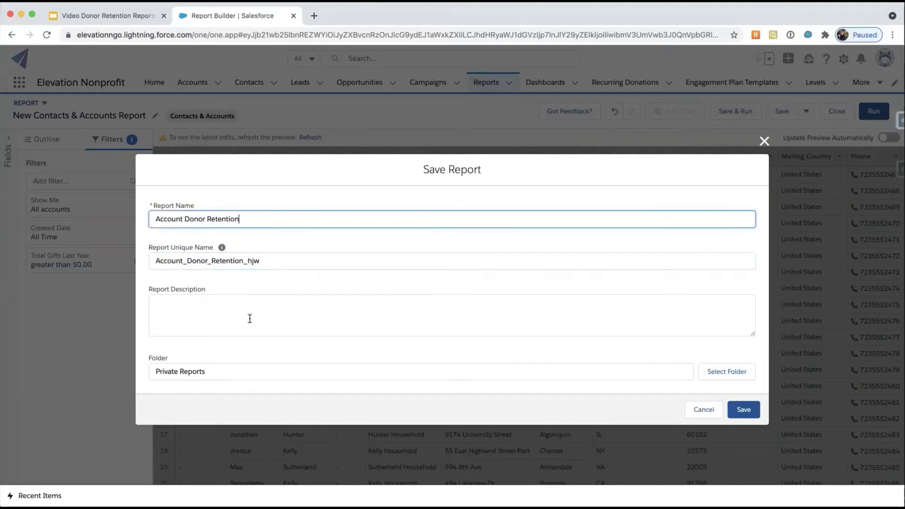
# Choose Public Reports as the report's folder and save the report.
pyautogui.click(737, 372)
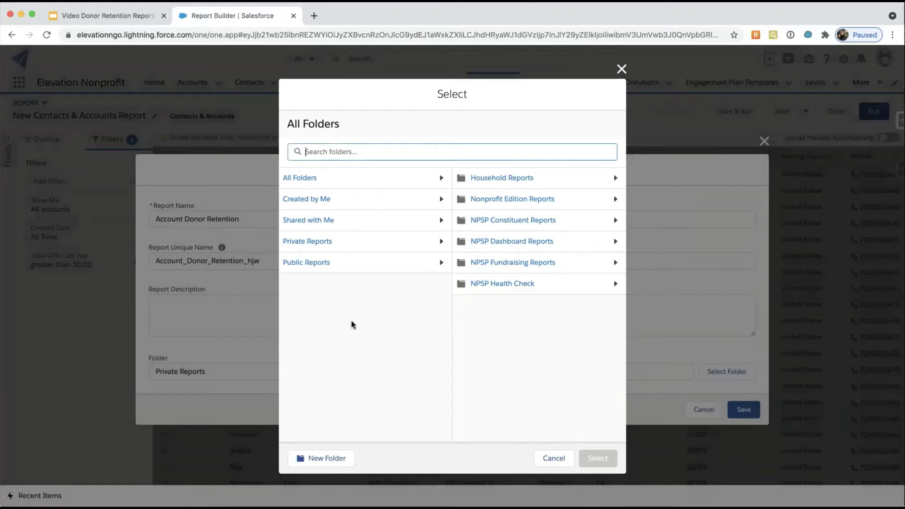
pyautogui.click(305, 265)
pyautogui.click(592, 457)
pyautogui.click(743, 409)
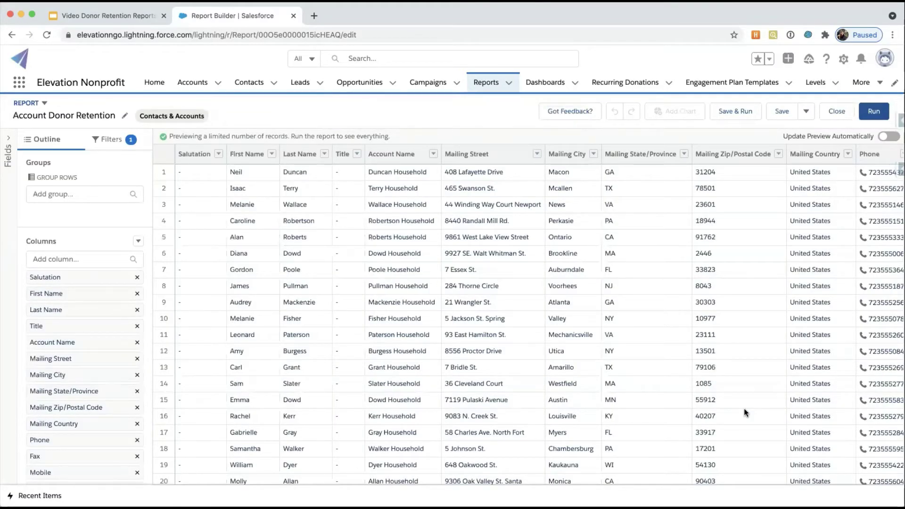
# Remove all columns from the report except Account Name.
pyautogui.click(136, 279)
pyautogui.click(136, 279)
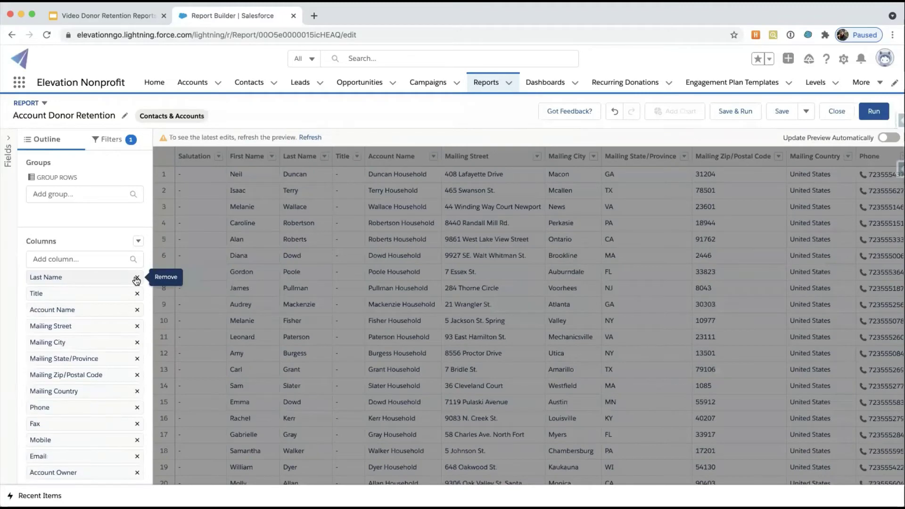
pyautogui.click(137, 280)
pyautogui.click(136, 280)
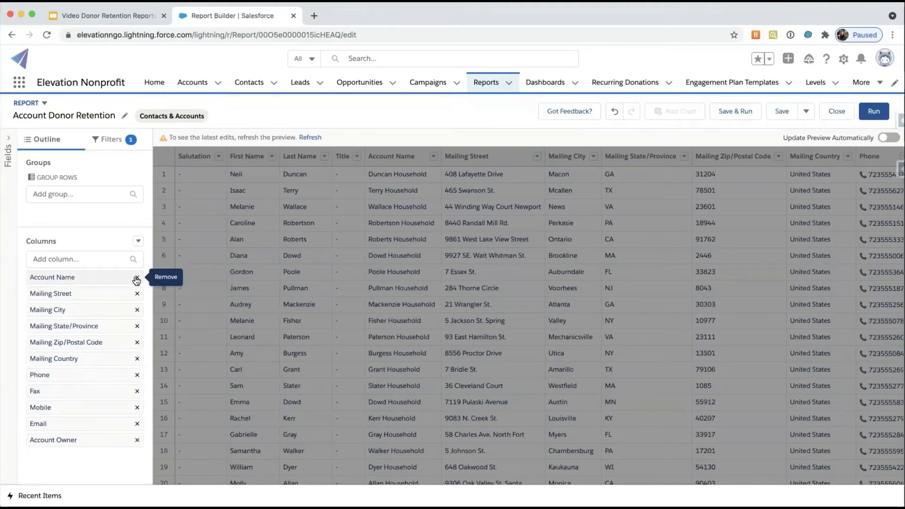
pyautogui.click(136, 295)
pyautogui.click(137, 295)
pyautogui.click(136, 295)
pyautogui.click(136, 295)
pyautogui.click(136, 295)
pyautogui.click(136, 295)
pyautogui.click(136, 295)
pyautogui.click(136, 295)
pyautogui.click(136, 295)
pyautogui.click(136, 295)
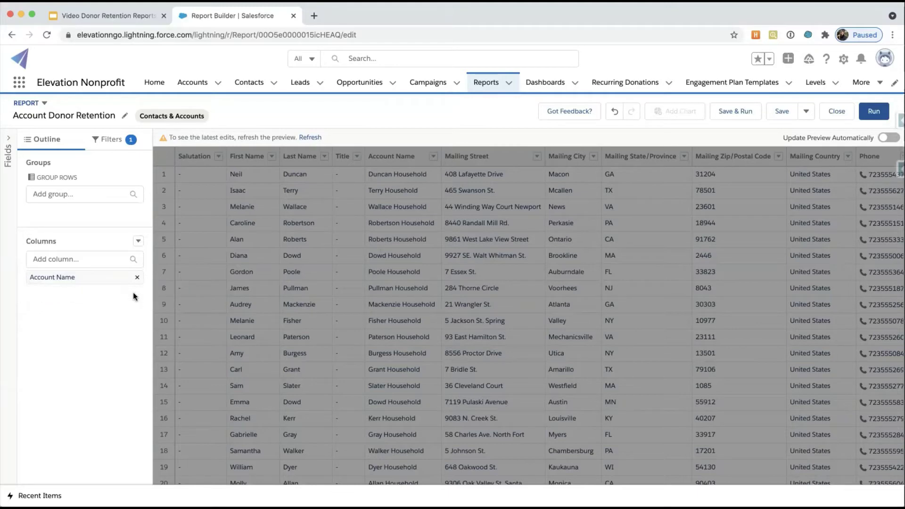
# Add the account-level Total Gifts This Year and Total Gifts Last Year fields as report columns.
pyautogui.click(65, 258)
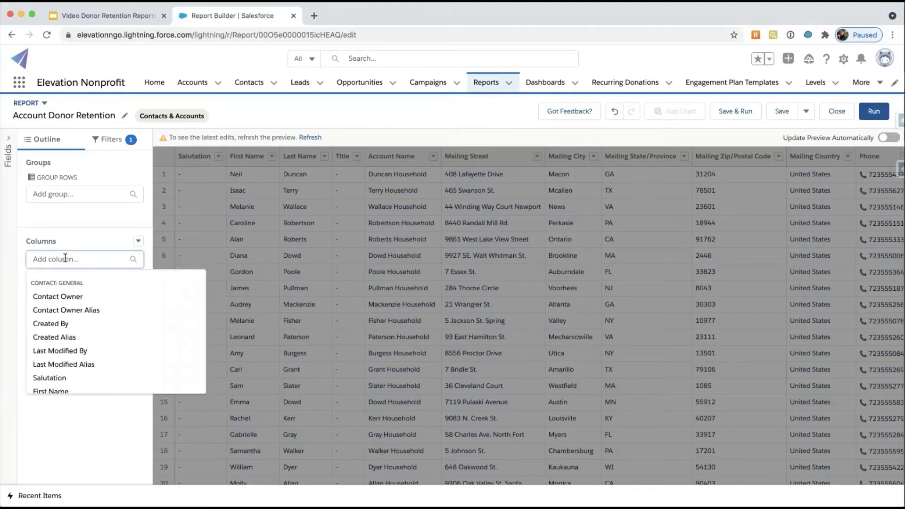
pyautogui.write('Total Gifts This')
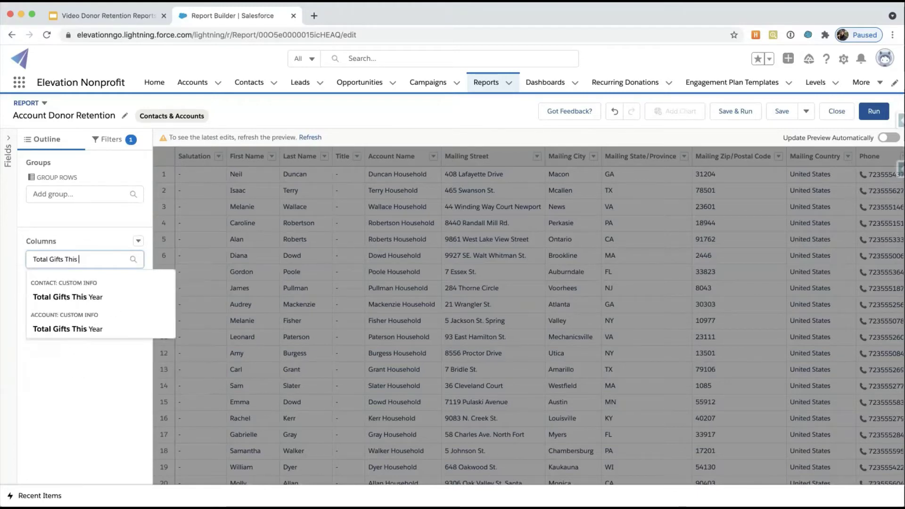
pyautogui.click(69, 332)
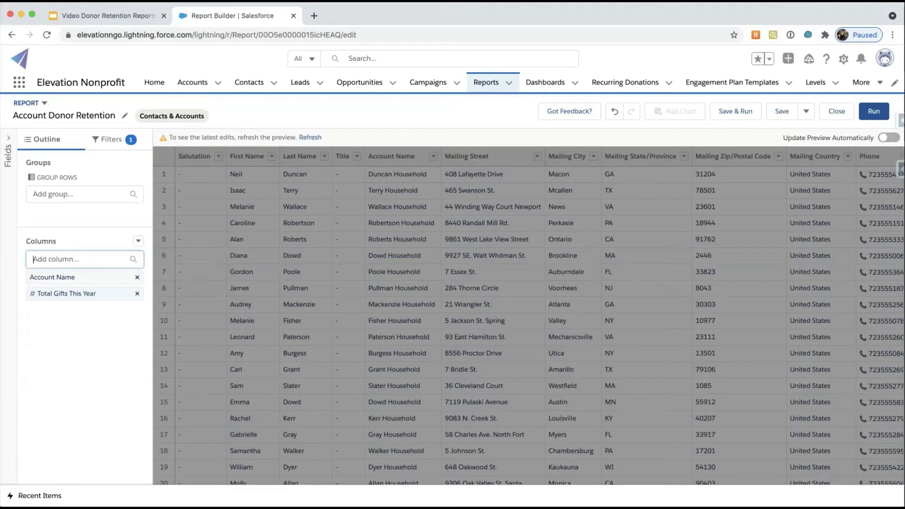
pyautogui.write('Total Gi')
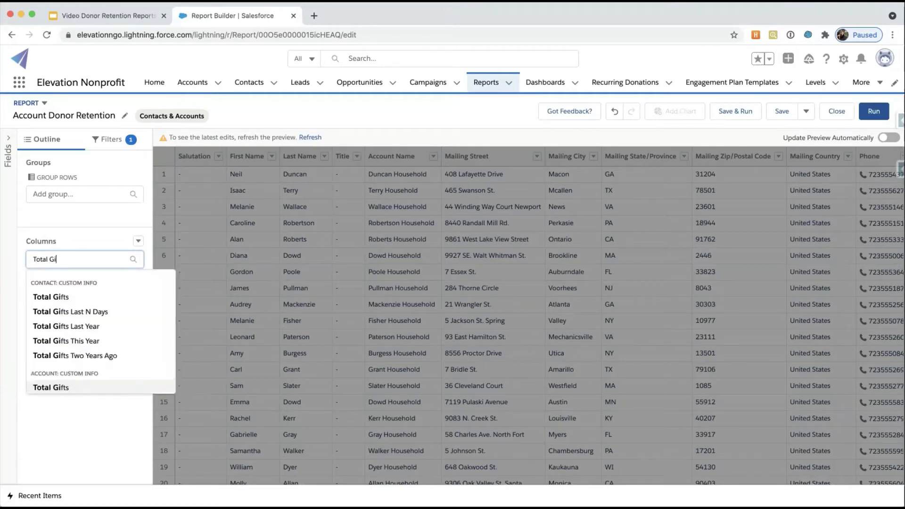
pyautogui.write('fts Las')
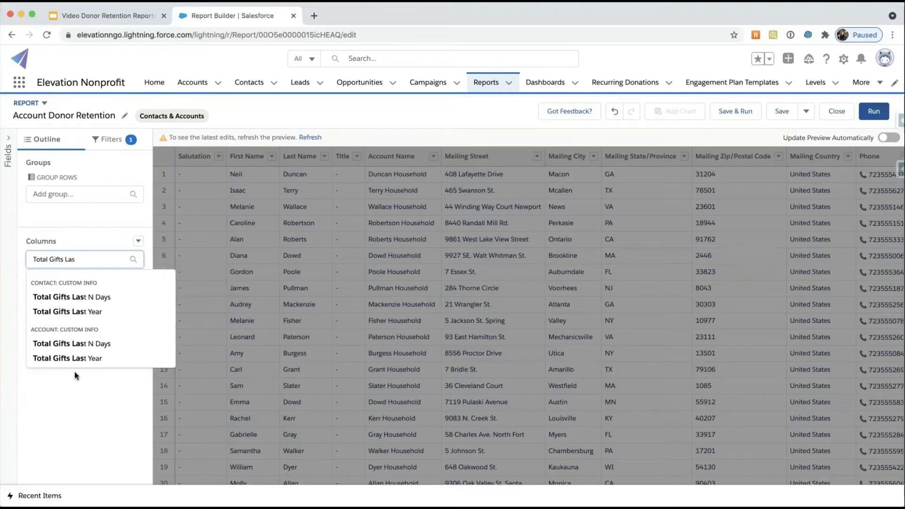
pyautogui.click(54, 358)
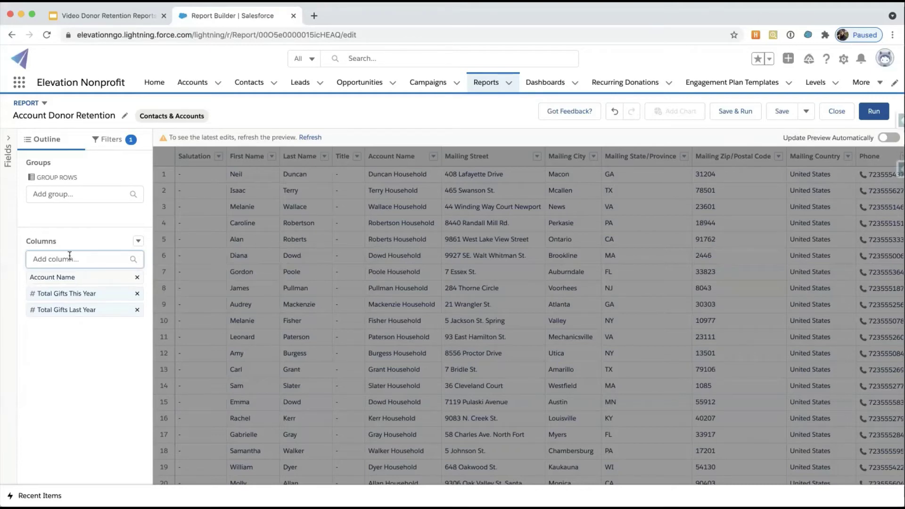
# Add the account-level Gave This Year & Last Year field as a column and save the report.
pyautogui.write('Gave')
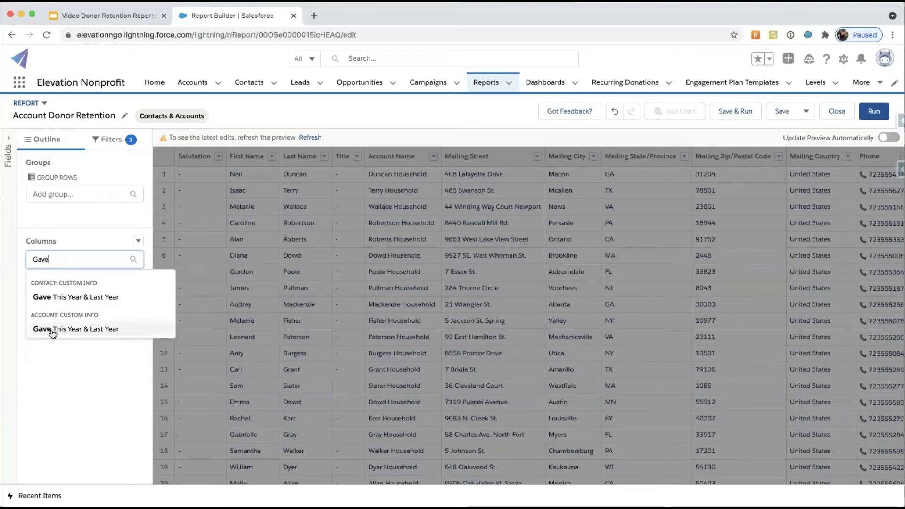
pyautogui.click(69, 332)
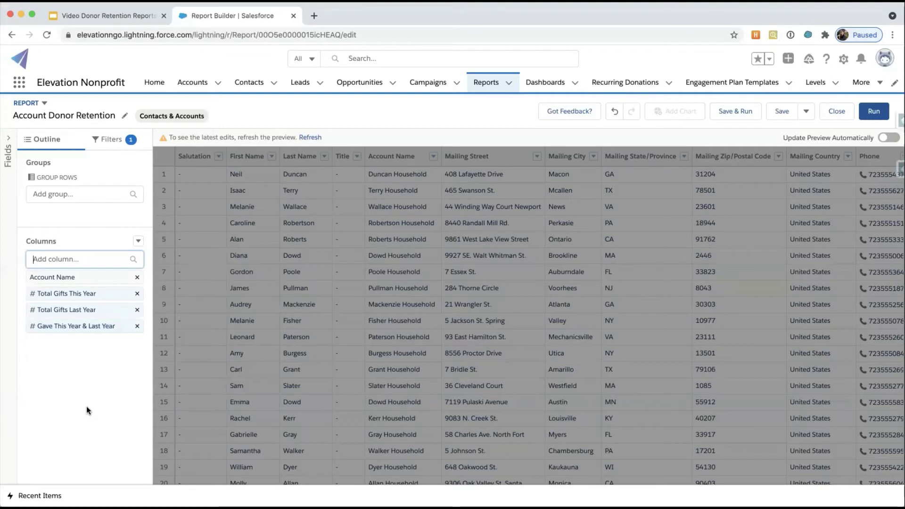
pyautogui.click(782, 111)
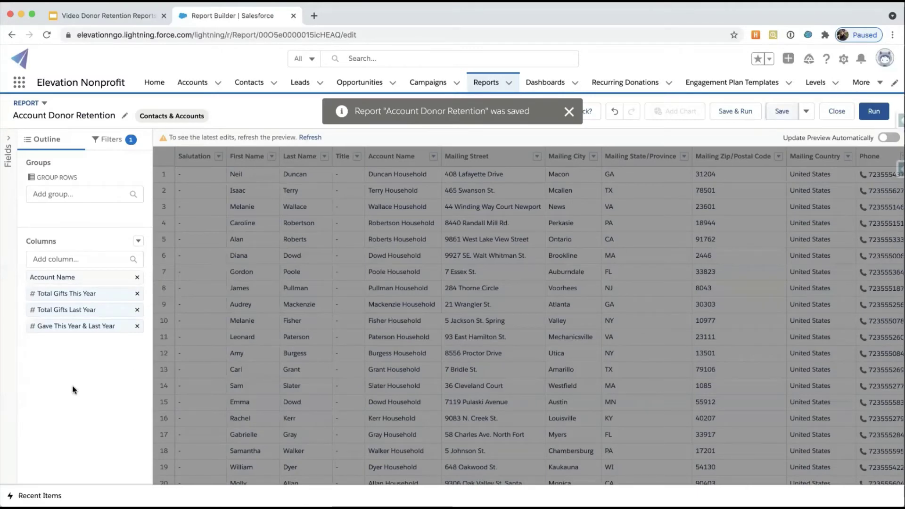
# Group the report rows by Gave This Year & Last Year, moving that field out of the columns.
pyautogui.click(138, 244)
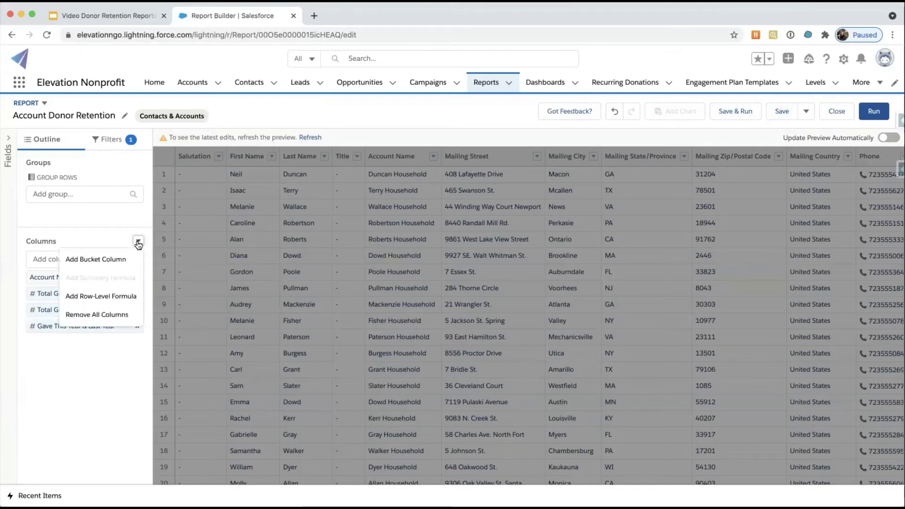
pyautogui.click(64, 394)
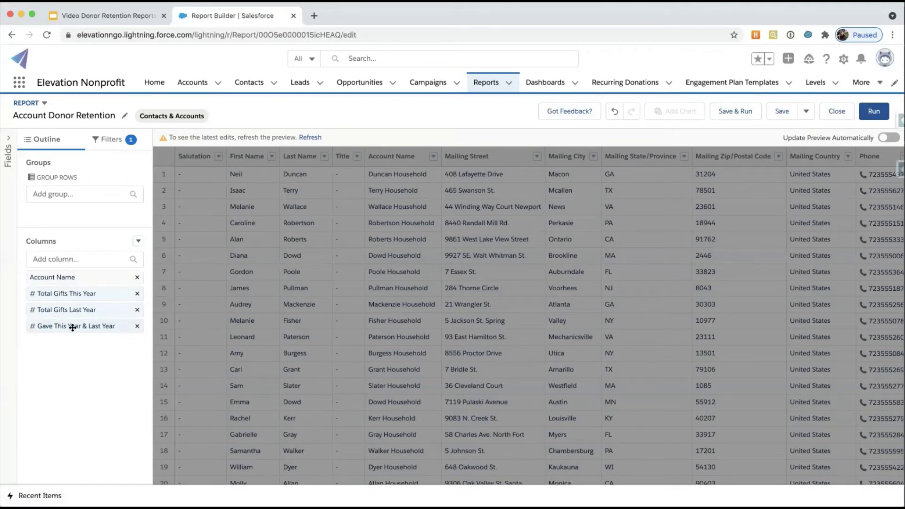
pyautogui.moveTo(74, 328); pyautogui.dragTo(83, 193)
pyautogui.moveTo(66, 325); pyautogui.dragTo(88, 195)
pyautogui.moveTo(86, 205); pyautogui.dragTo(85, 196)
pyautogui.moveTo(71, 328); pyautogui.dragTo(86, 205)
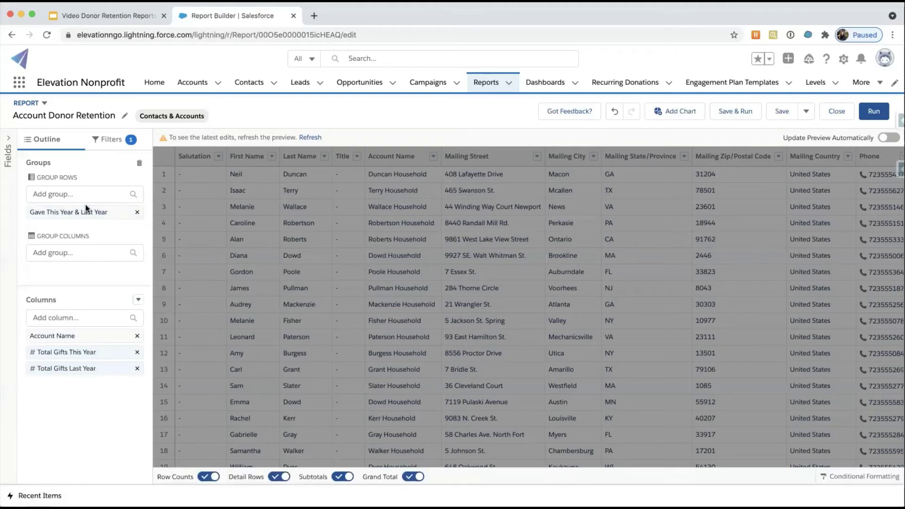
# Create a summary formula column named "Donor Retention Rate" with Percent output and 0 decimal points.
pyautogui.click(138, 300)
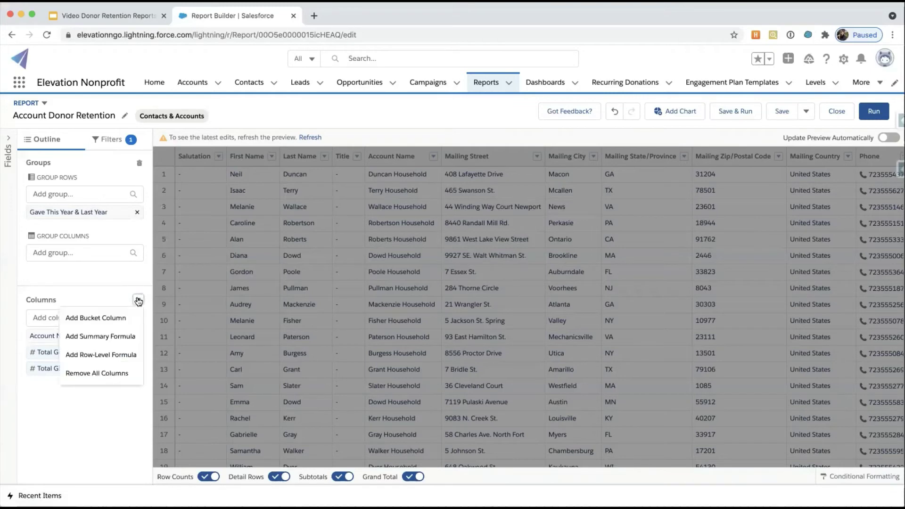
pyautogui.click(101, 334)
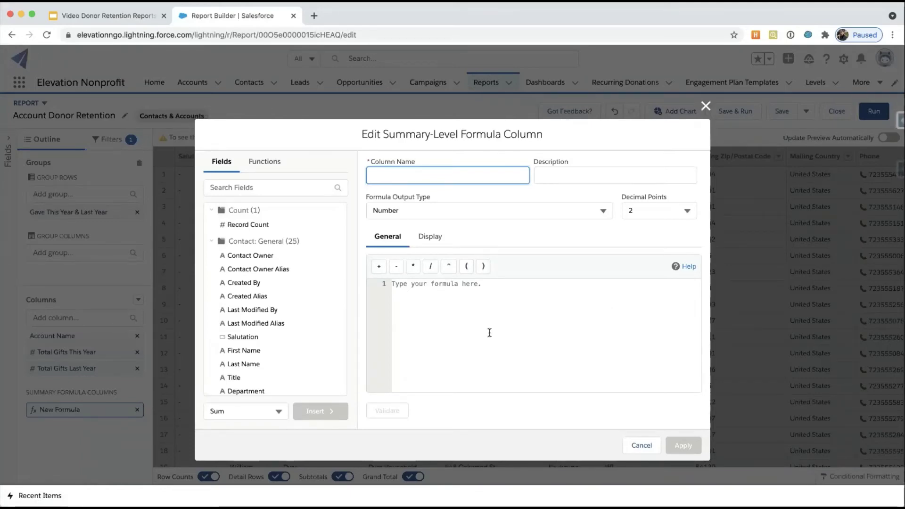
pyautogui.write('Donor Ret')
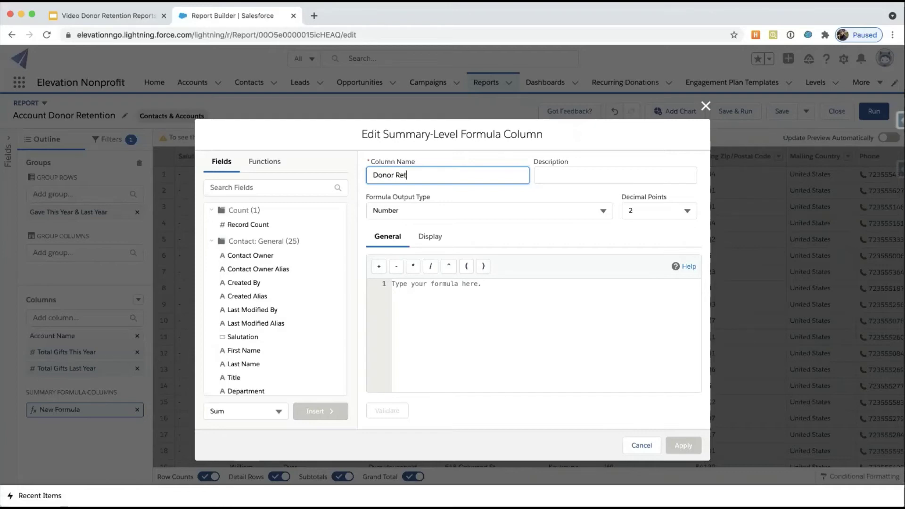
pyautogui.write('ention Rate')
pyautogui.click(603, 211)
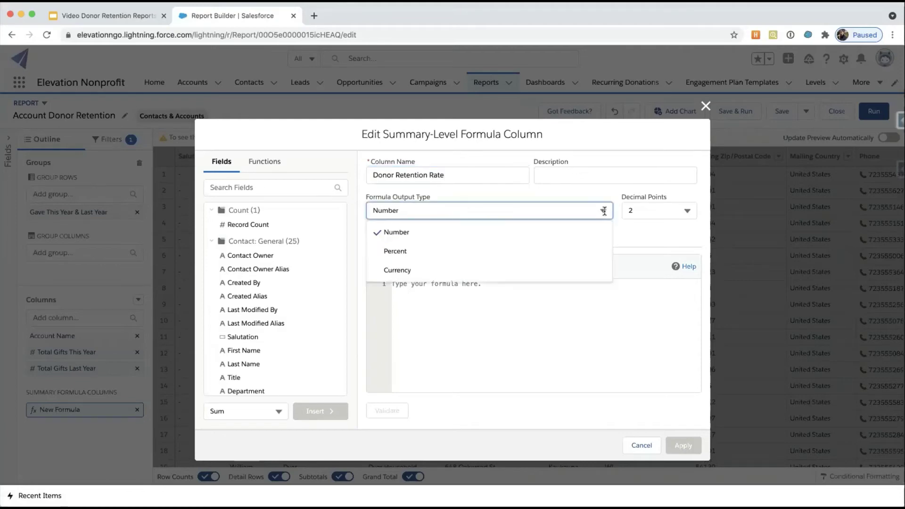
pyautogui.click(521, 250)
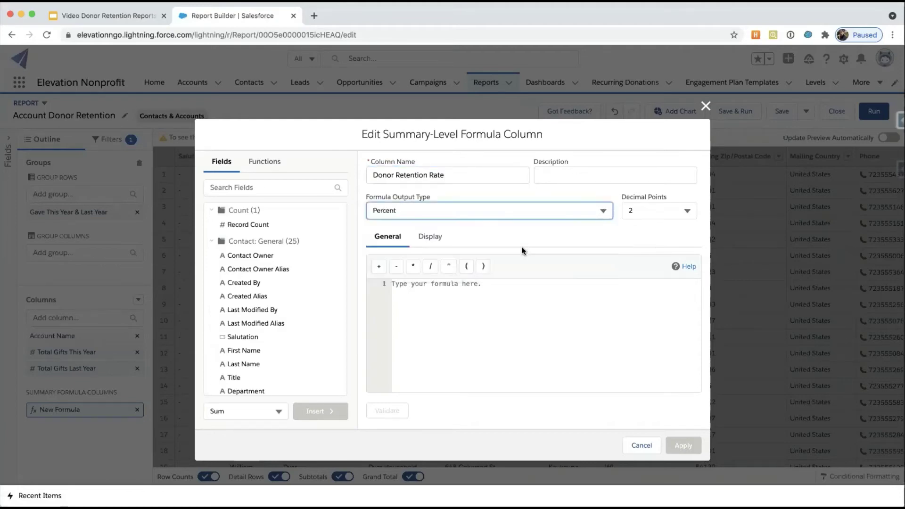
pyautogui.click(689, 210)
pyautogui.click(629, 233)
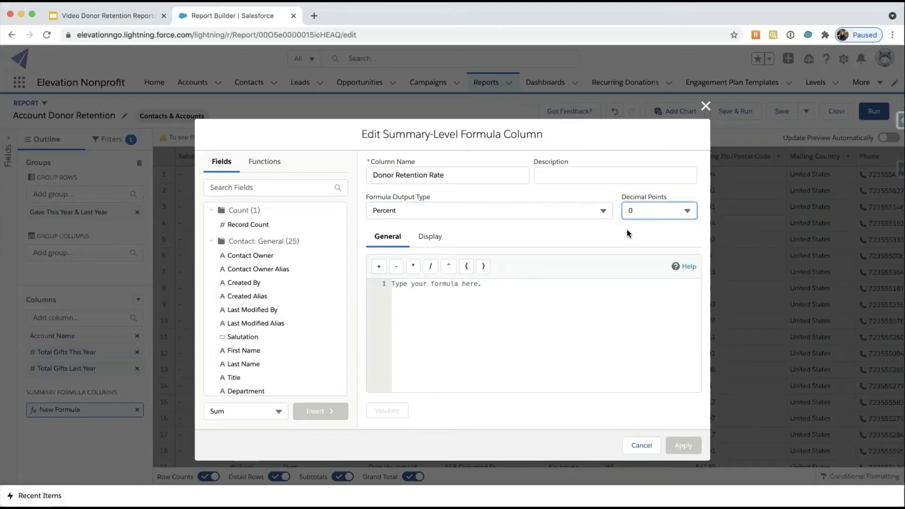
# Start the retention formula with the sum of the account-level Gave This Year & Last Year field, followed by a division sign.
pyautogui.click(417, 290)
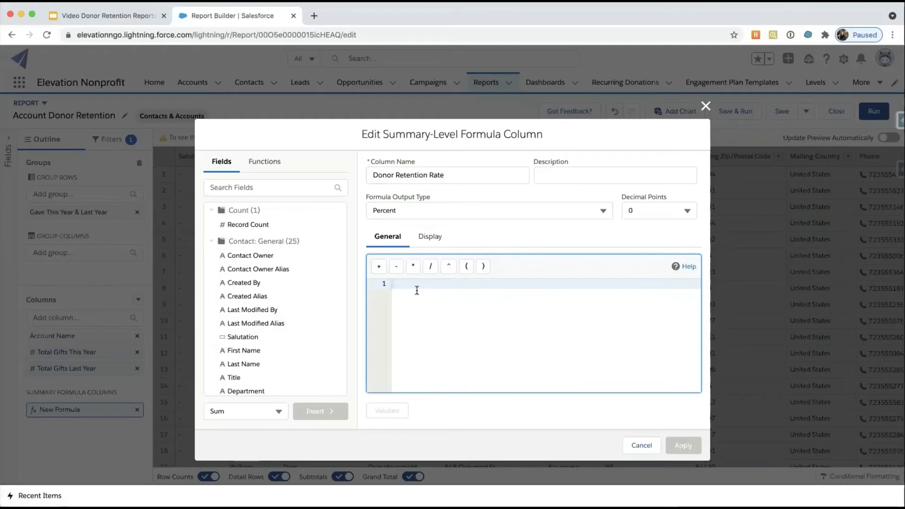
pyautogui.click(245, 188)
pyautogui.write('gave')
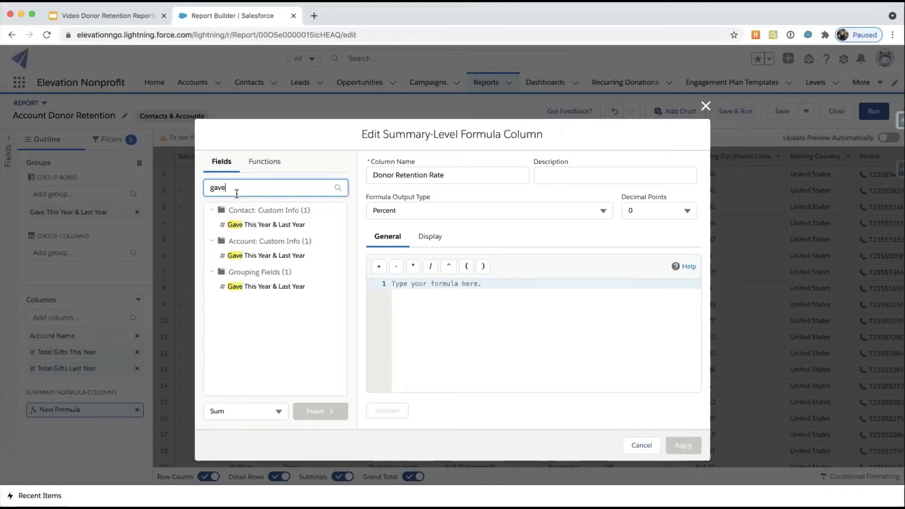
pyautogui.click(249, 255)
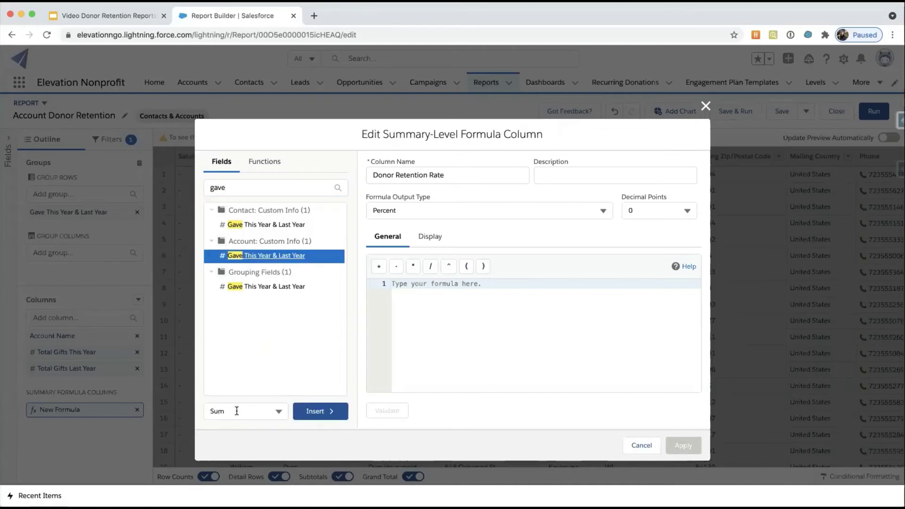
pyautogui.click(320, 412)
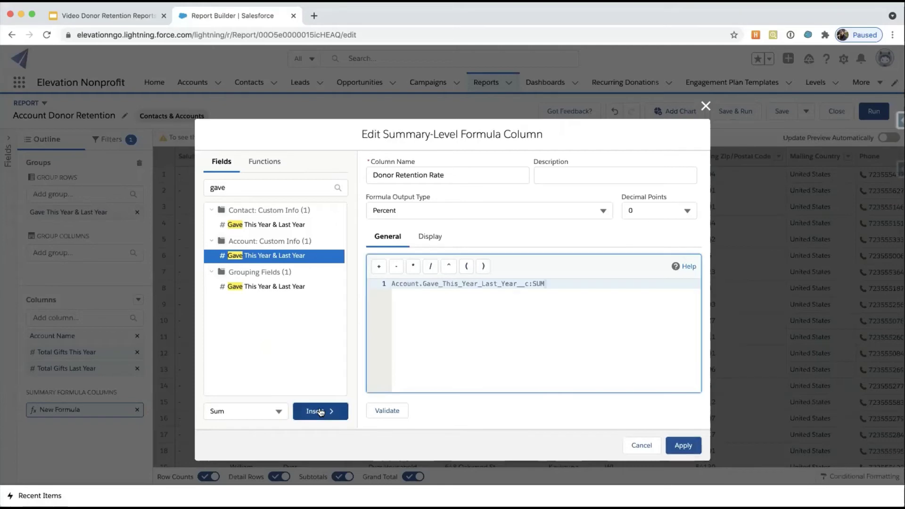
pyautogui.write('/')
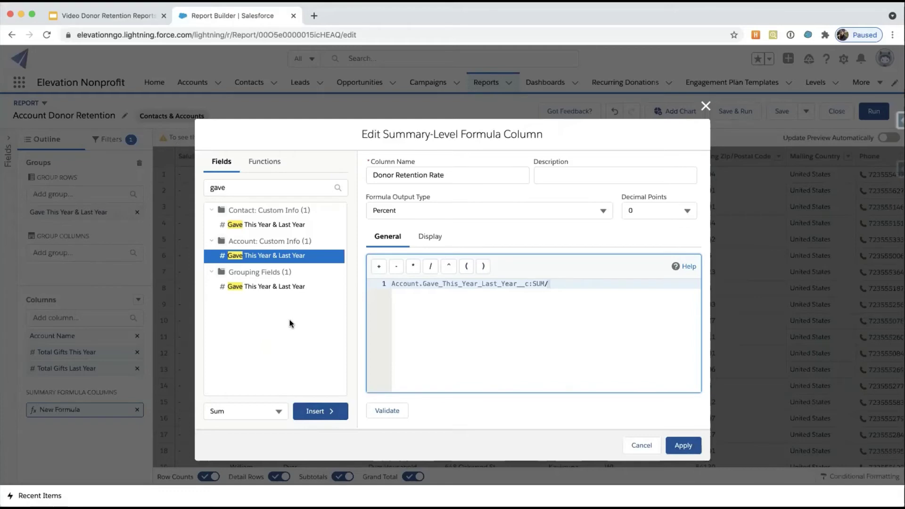
# Insert Record Count as the retention formula's divisor and apply the formula column.
pyautogui.click(227, 188)
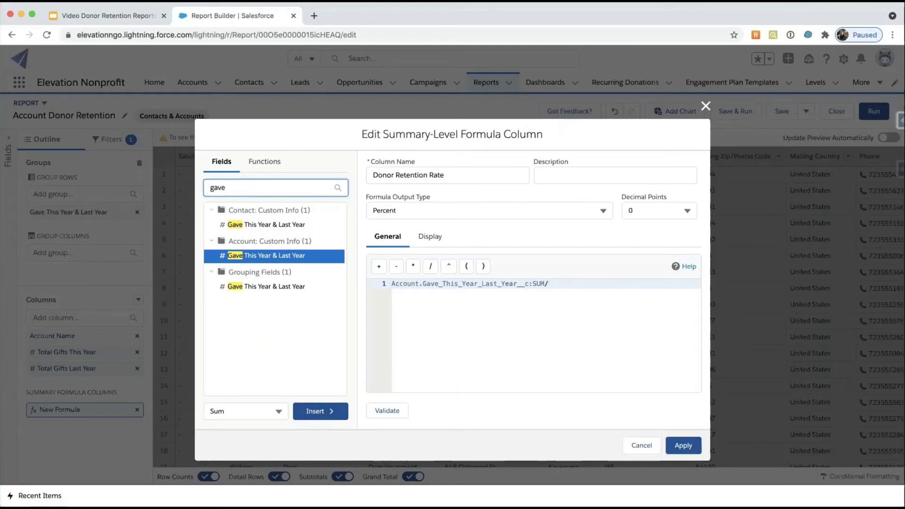
pyautogui.press('BackSpace')
pyautogui.press('BackSpace')
pyautogui.press('BackSpace')
pyautogui.press('BackSpace')
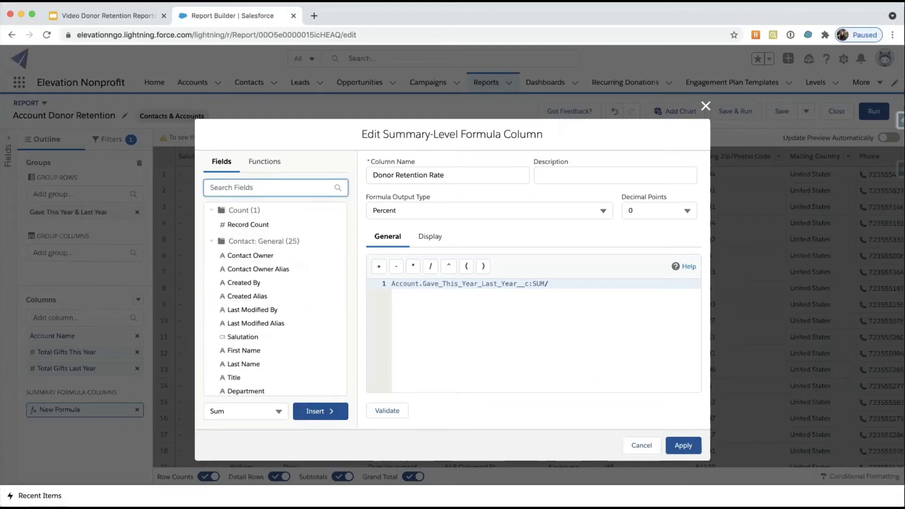
pyautogui.click(236, 226)
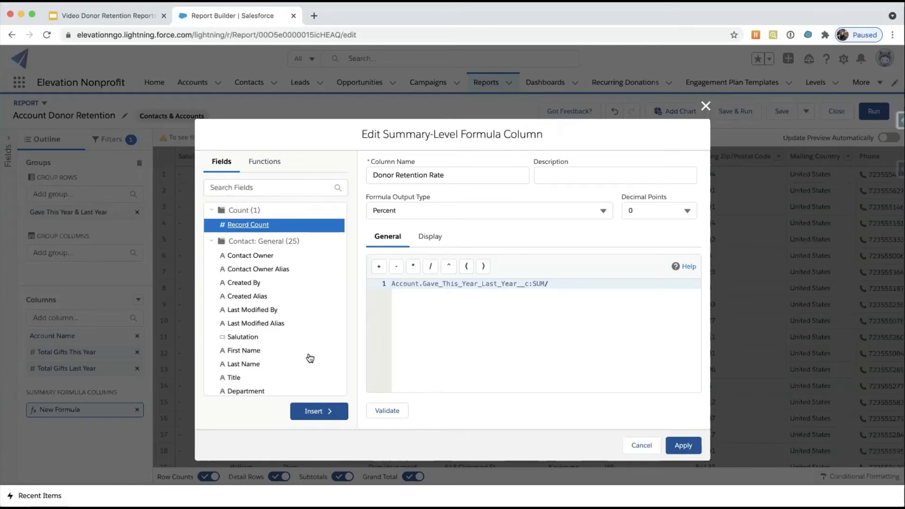
pyautogui.click(315, 412)
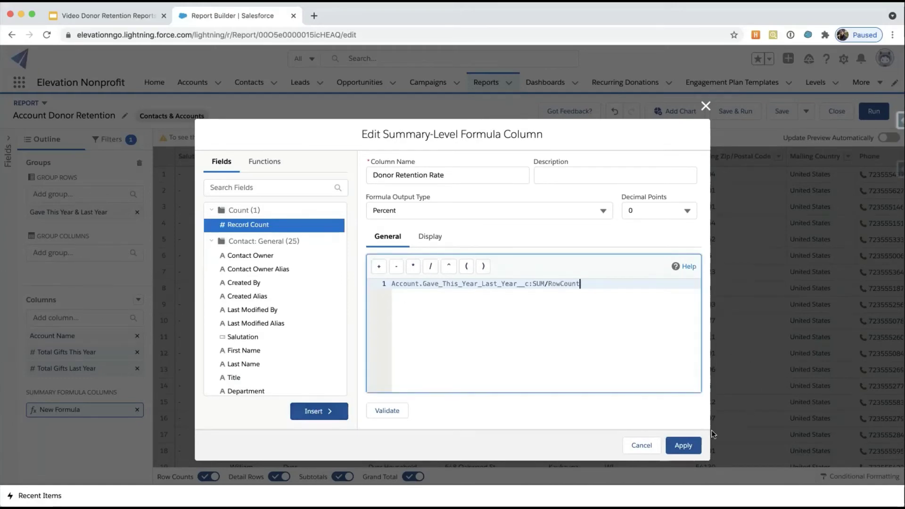
pyautogui.click(690, 445)
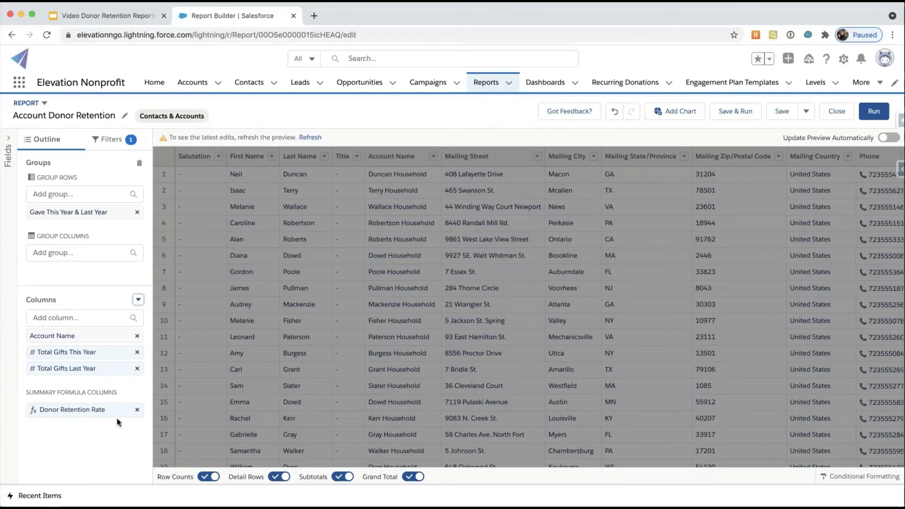
# Create another summary formula column named "Donor Churn Rate" with Percent output and 0 decimal points.
pyautogui.click(138, 300)
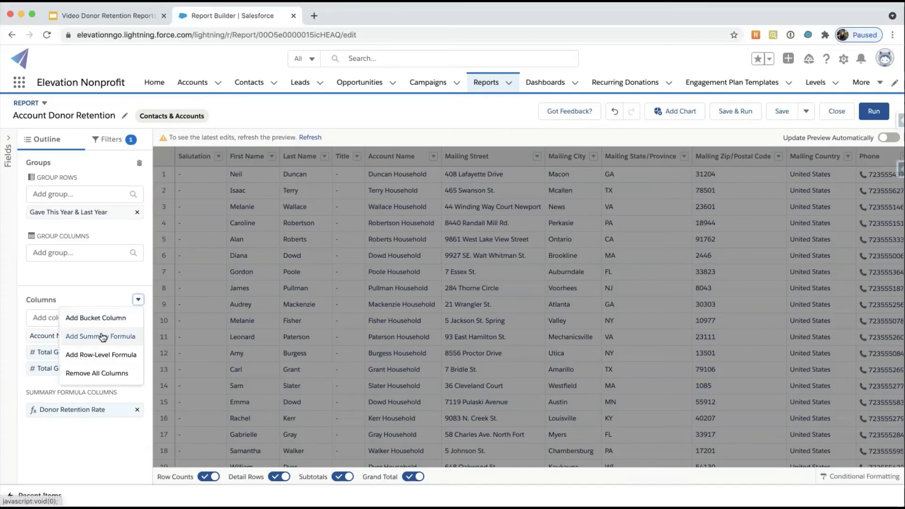
pyautogui.click(74, 335)
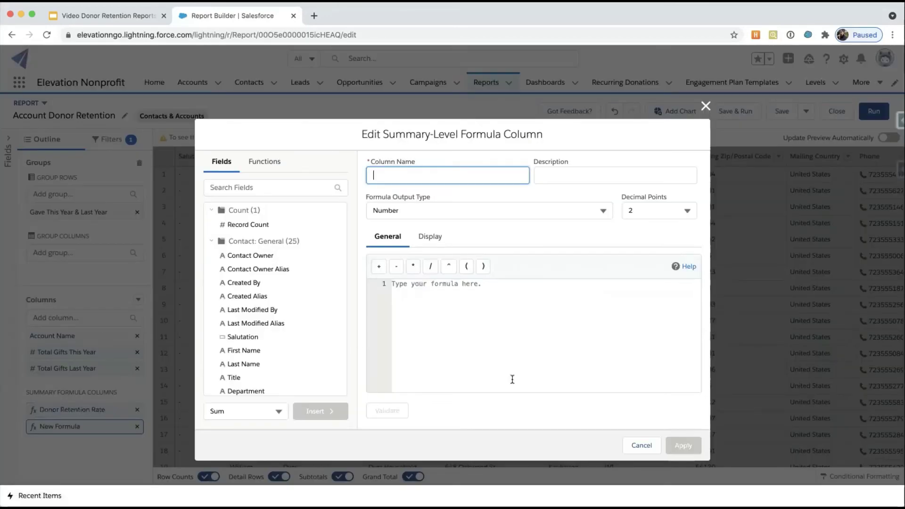
pyautogui.write('Donor Churn Rate')
pyautogui.click(604, 211)
pyautogui.click(511, 251)
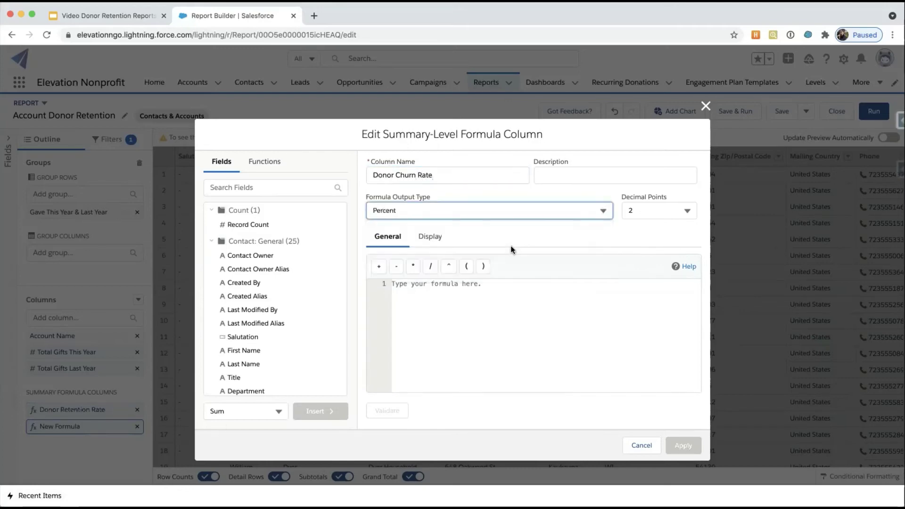
pyautogui.click(690, 211)
pyautogui.click(634, 233)
# Start the churn formula with Record Count minus the sum of the account-level Gave This Year & Last Year field.
pyautogui.click(429, 291)
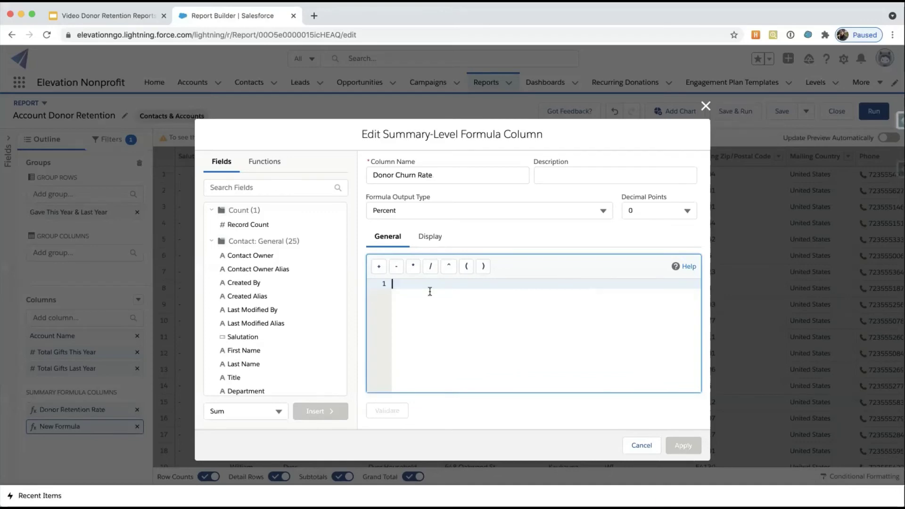
pyautogui.click(249, 225)
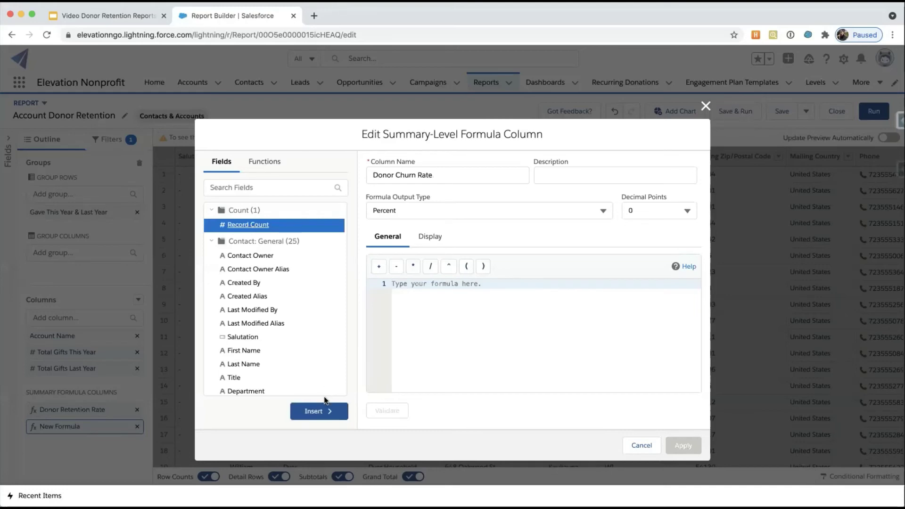
pyautogui.click(314, 412)
pyautogui.write('-')
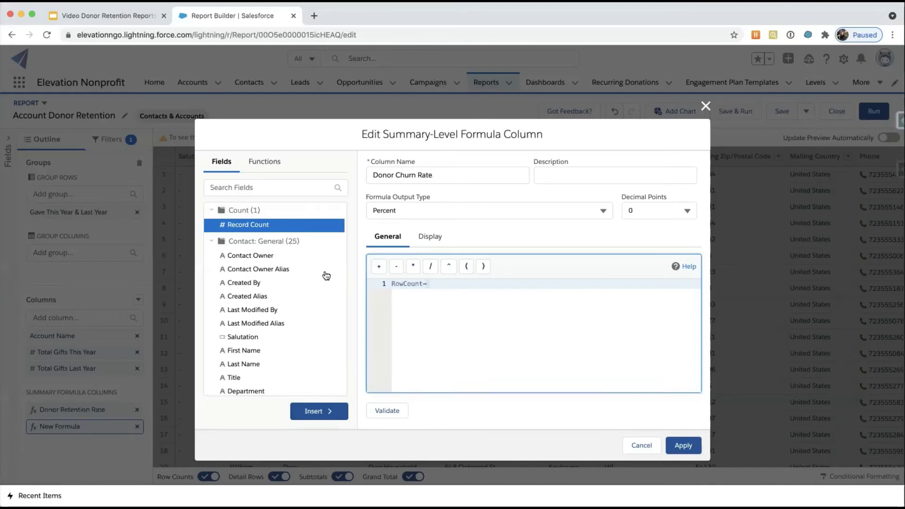
pyautogui.click(254, 189)
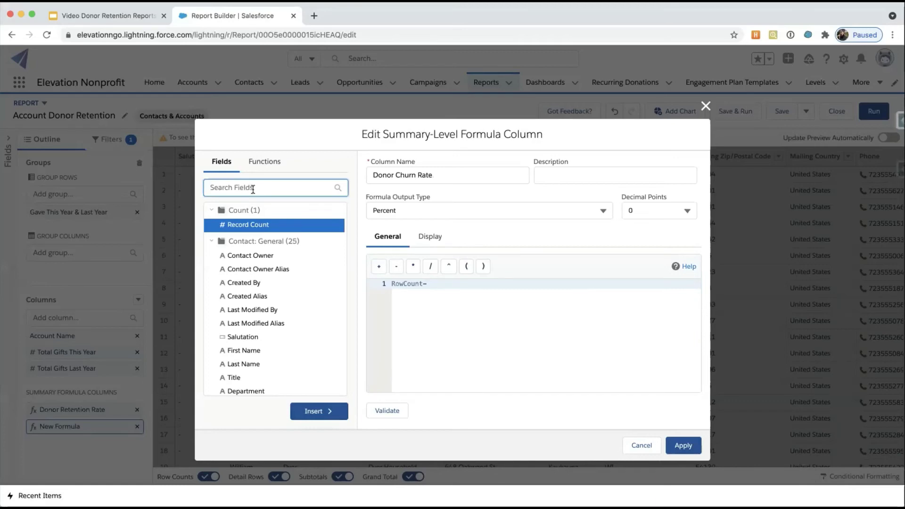
pyautogui.write('gave')
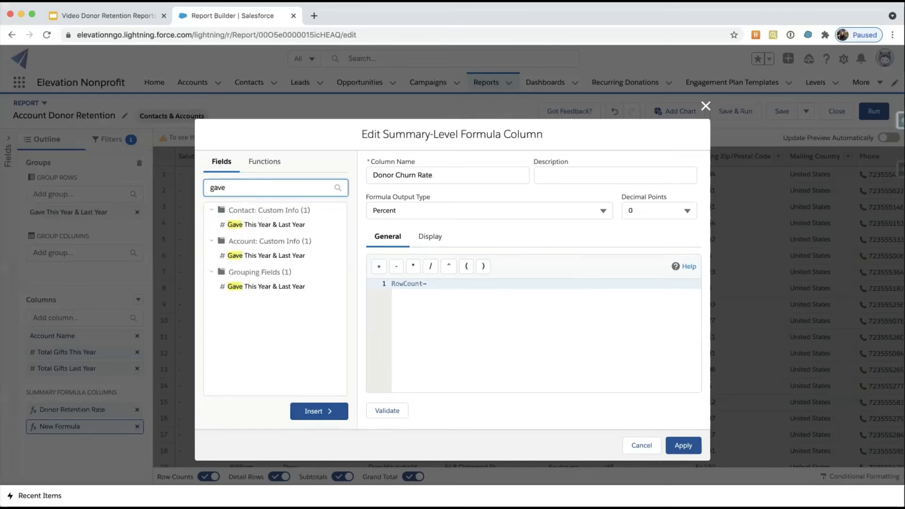
pyautogui.click(241, 256)
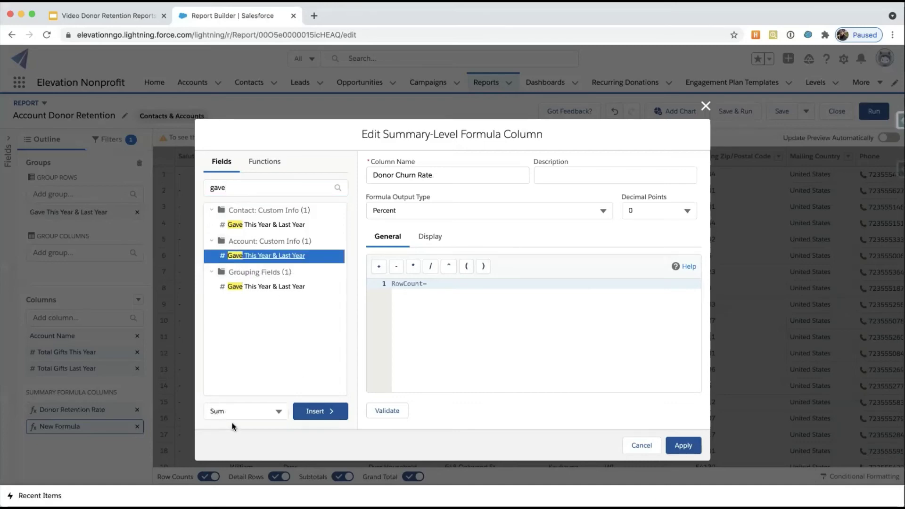
pyautogui.click(328, 410)
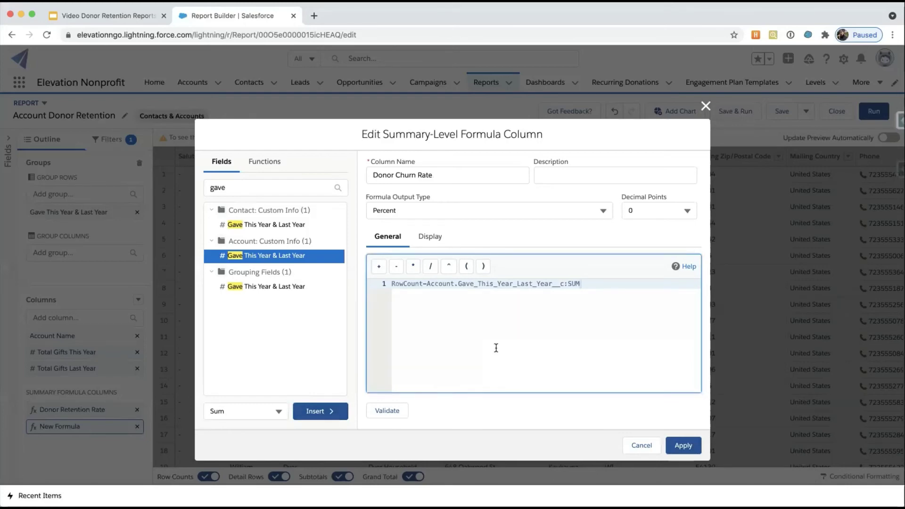
# Enclose the churn formula's subtraction in parentheses and follow it with a division sign.
pyautogui.write(')')
pyautogui.write('(')
pyautogui.write(')')
pyautogui.press('BackSpace')
pyautogui.press('BackSpace')
pyautogui.click(392, 283)
pyautogui.write('(')
pyautogui.click(598, 286)
pyautogui.click(430, 266)
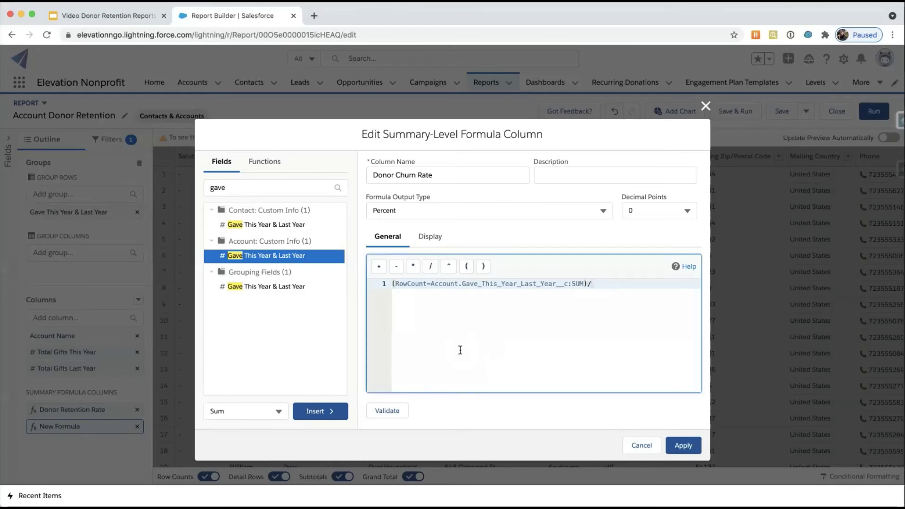
# Complete and apply the churn formula with Record Count as its divisor, and save and run the report.
pyautogui.click(232, 187)
pyautogui.press('BackSpace')
pyautogui.press('BackSpace')
pyautogui.press('BackSpace')
pyautogui.press('BackSpace')
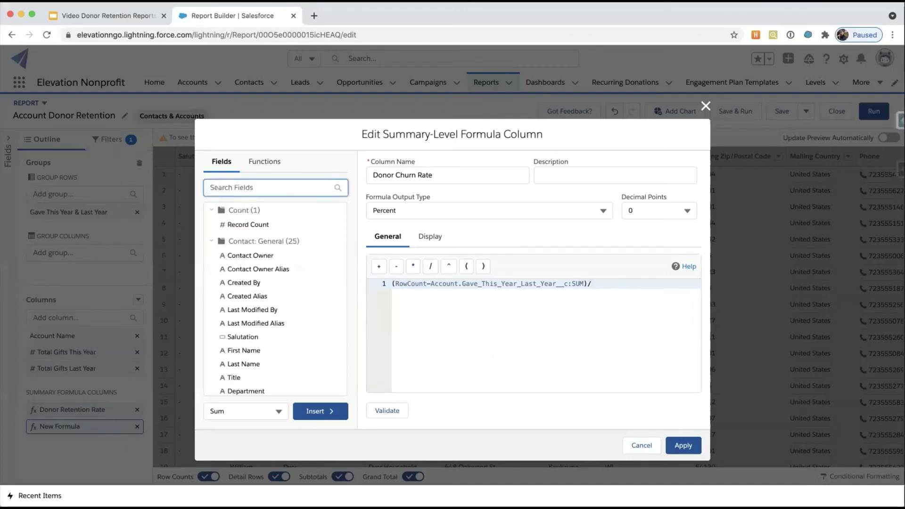
pyautogui.click(245, 224)
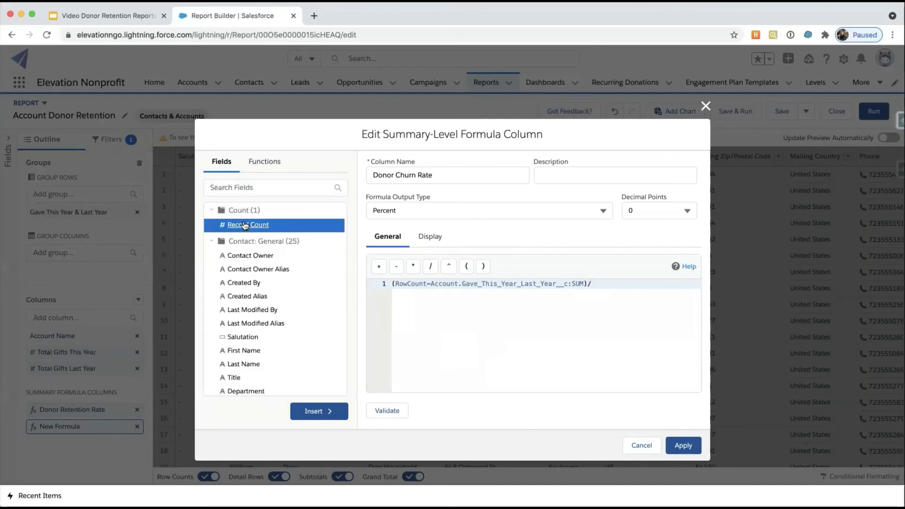
pyautogui.click(318, 412)
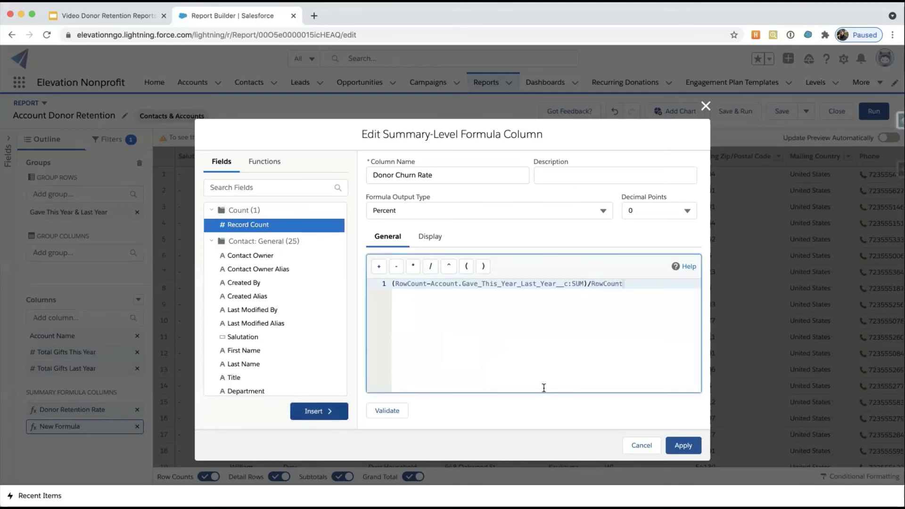
pyautogui.click(683, 445)
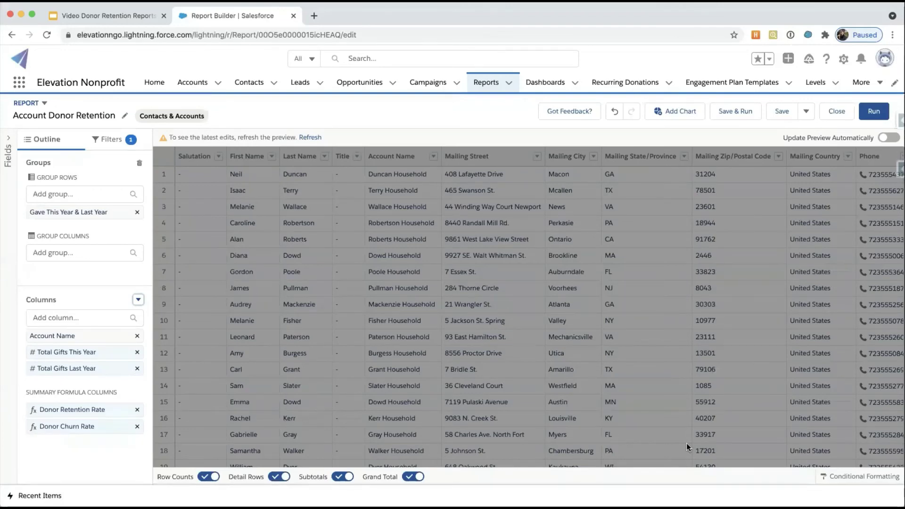
pyautogui.click(737, 113)
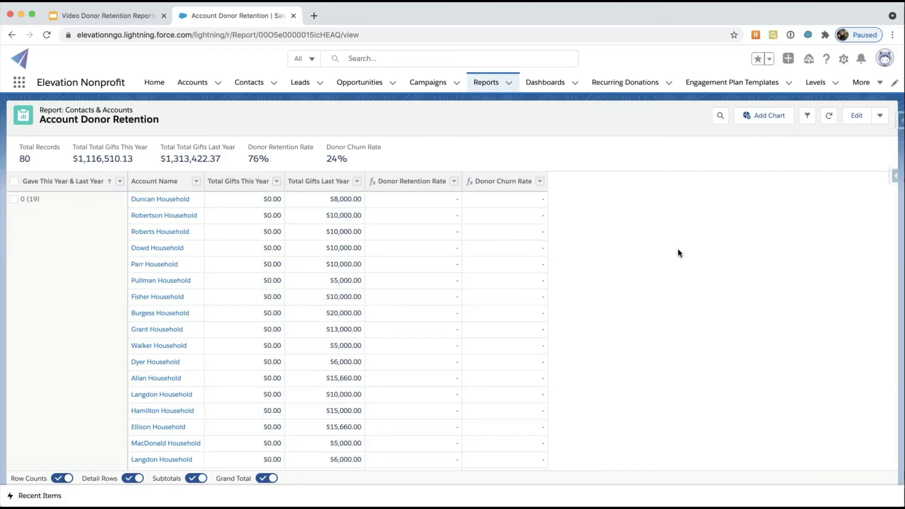
# Open the ES Home Page dashboard for editing.
pyautogui.click(547, 83)
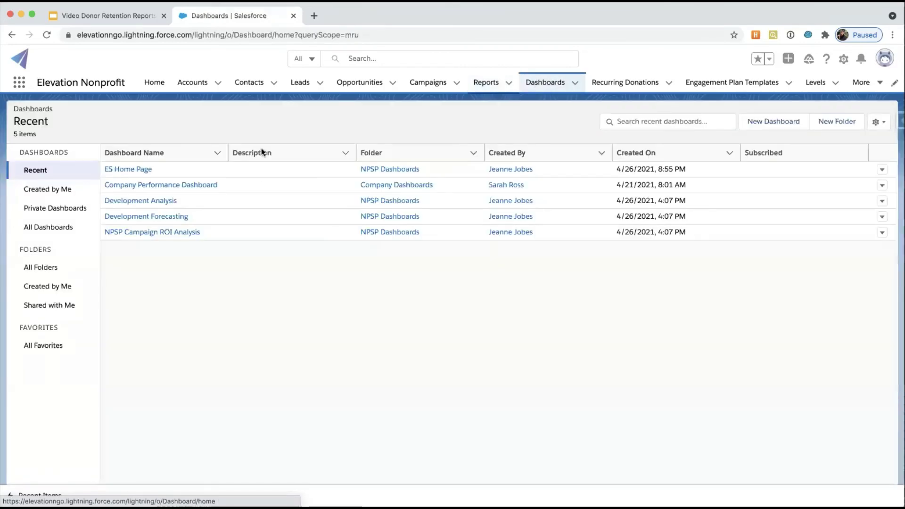
pyautogui.click(129, 169)
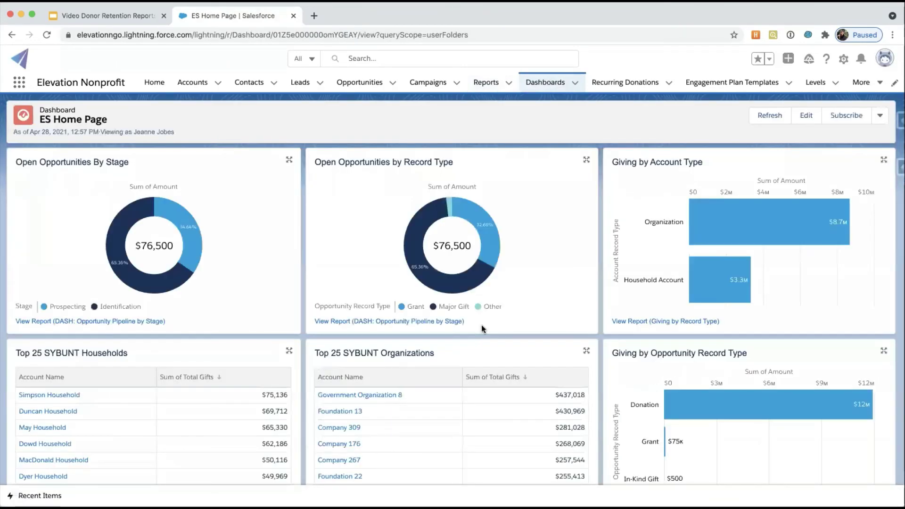
pyautogui.click(807, 116)
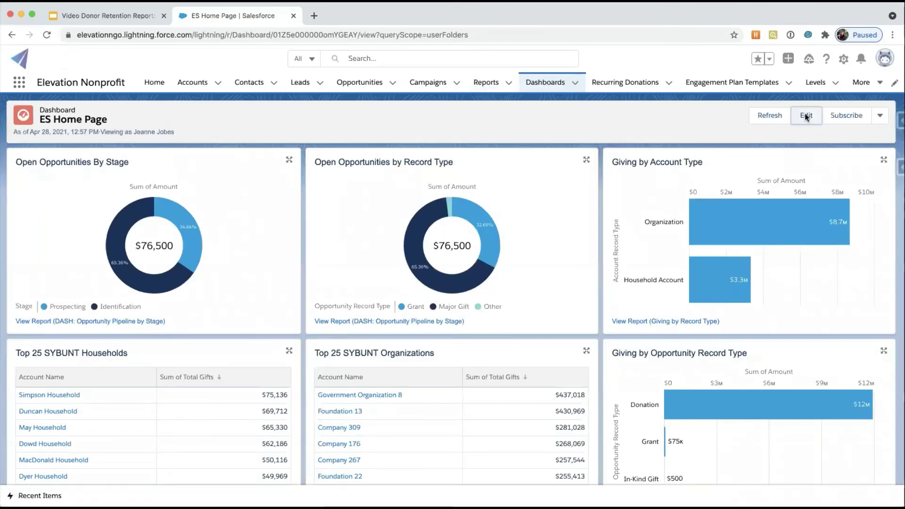
# Add a metric component to the dashboard from the Account Donor Retention report, with Donor Retention Rate as its measure.
pyautogui.click(668, 105)
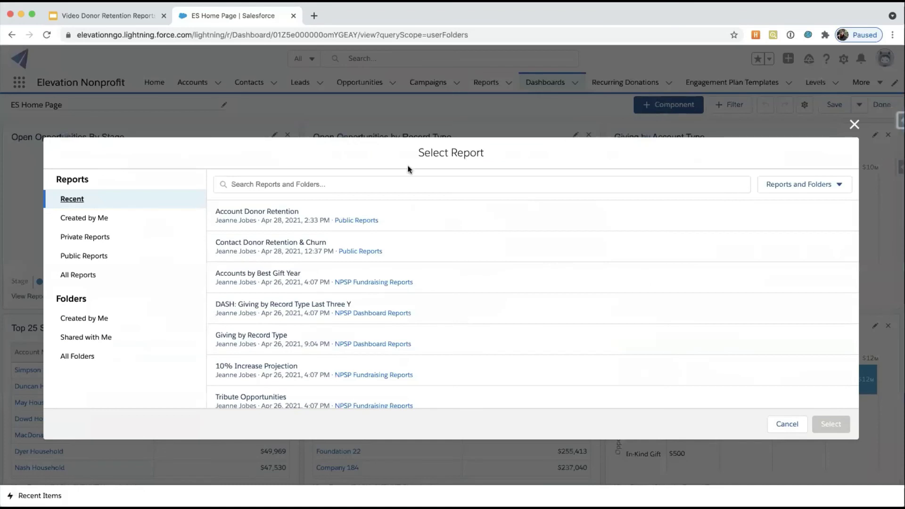
pyautogui.click(243, 218)
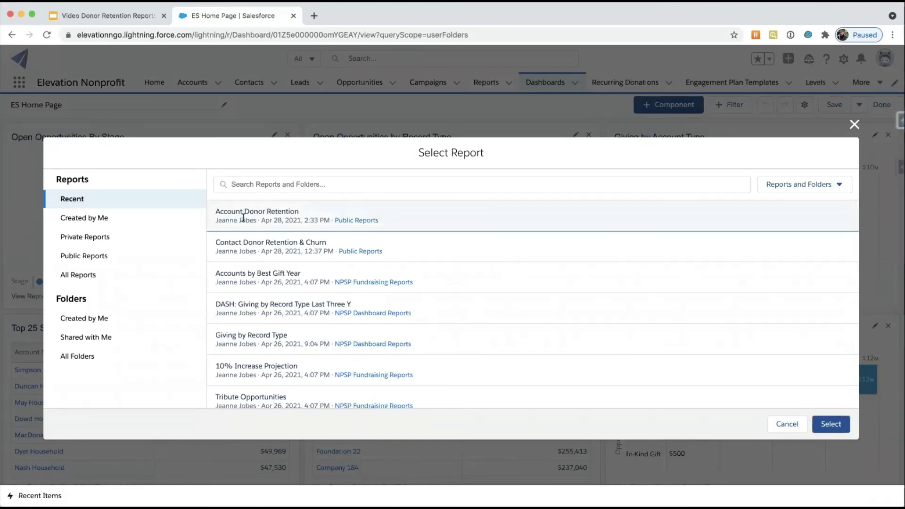
pyautogui.click(832, 420)
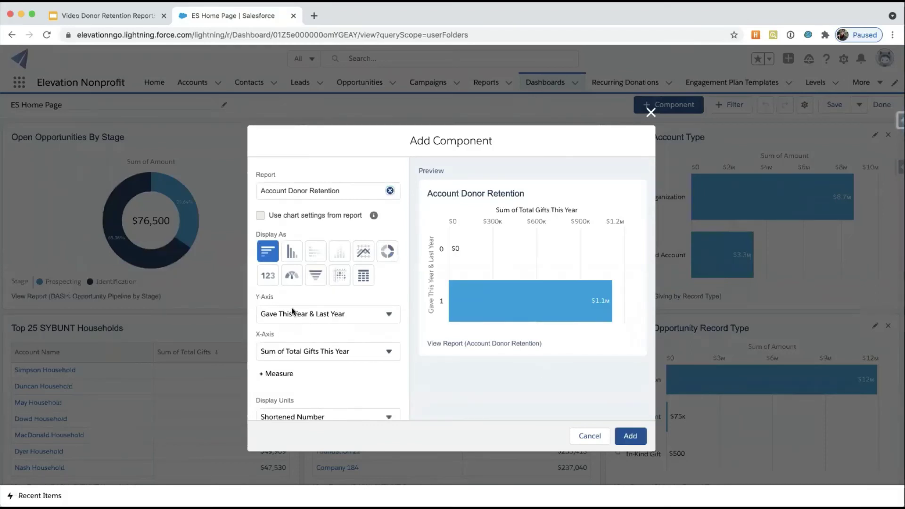
pyautogui.click(267, 279)
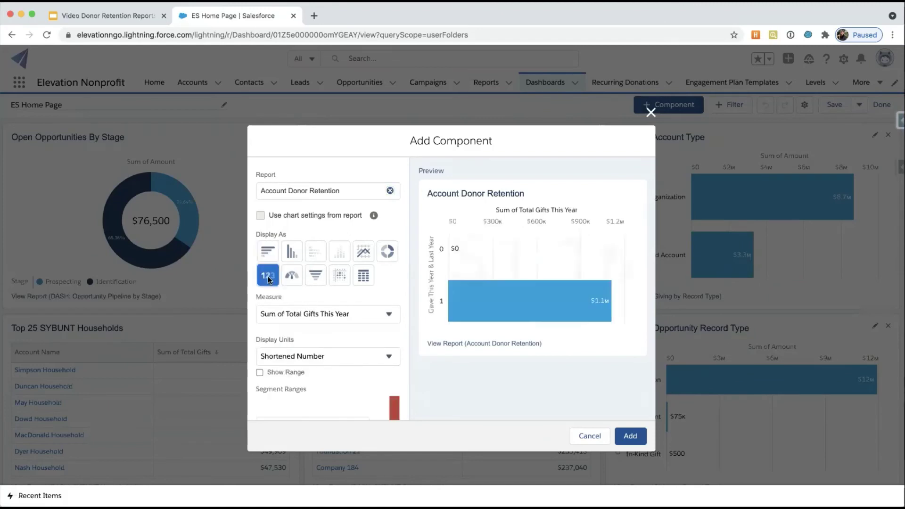
pyautogui.click(390, 315)
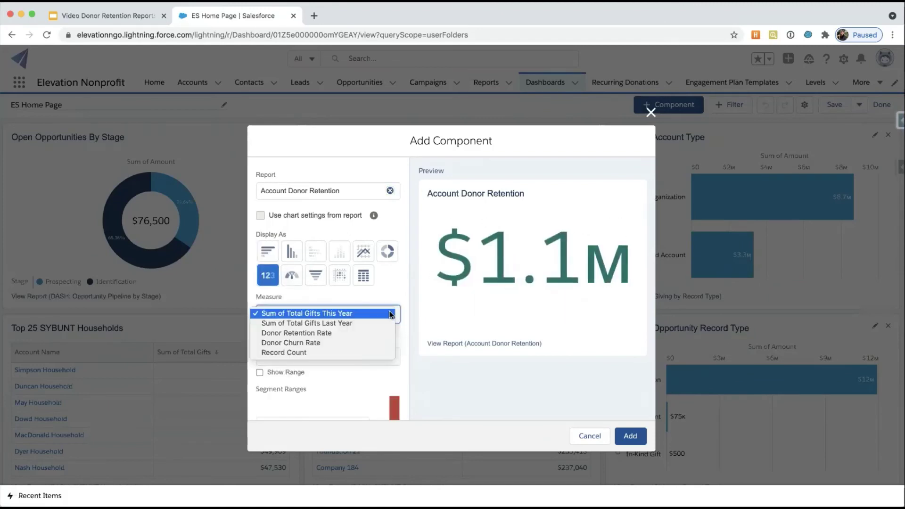
pyautogui.click(330, 336)
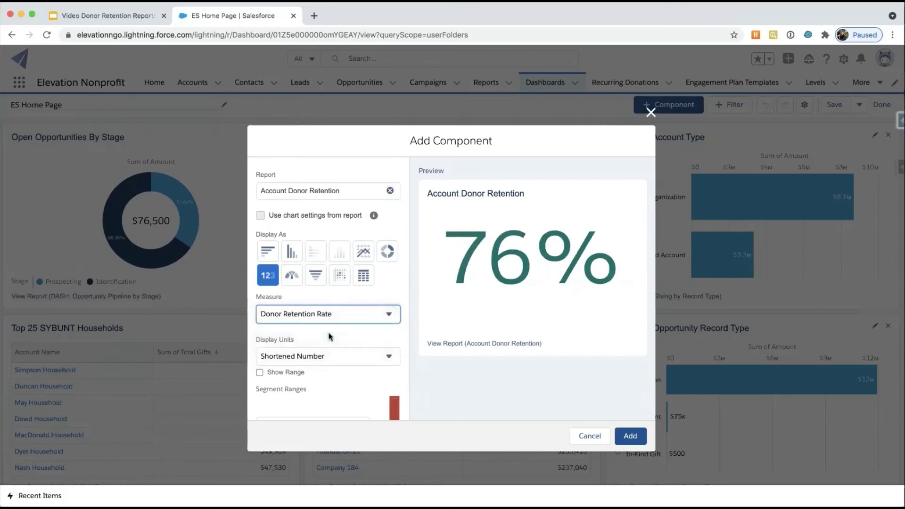
pyautogui.scroll(-5, 329, 336)
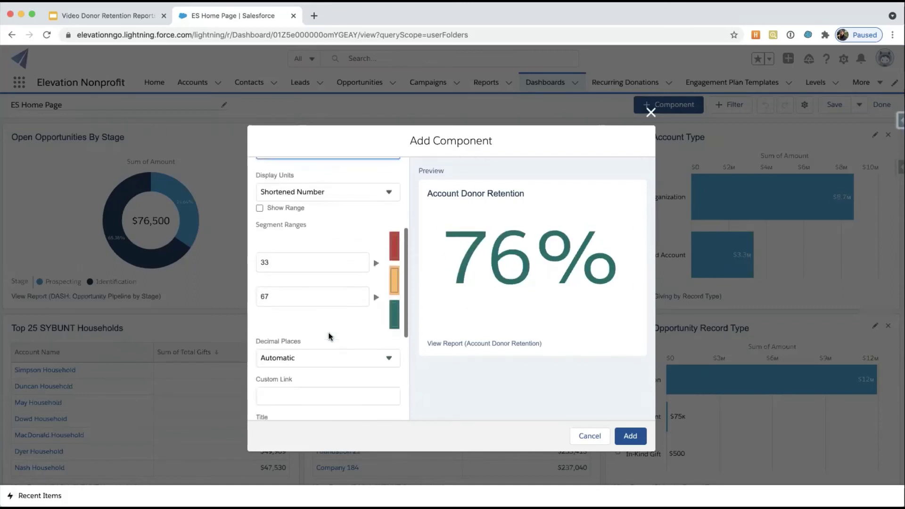
pyautogui.scroll(-4, 329, 336)
pyautogui.scroll(6, 330, 336)
pyautogui.scroll(2, 328, 336)
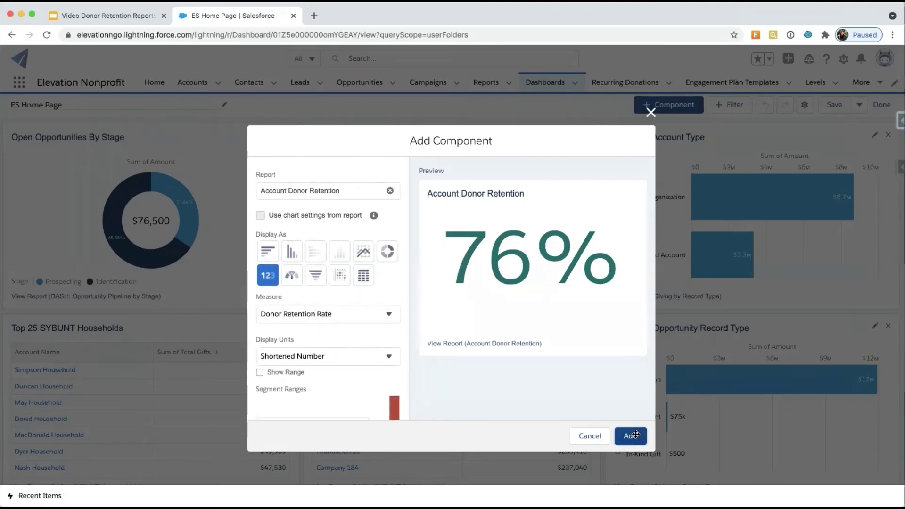
pyautogui.click(633, 435)
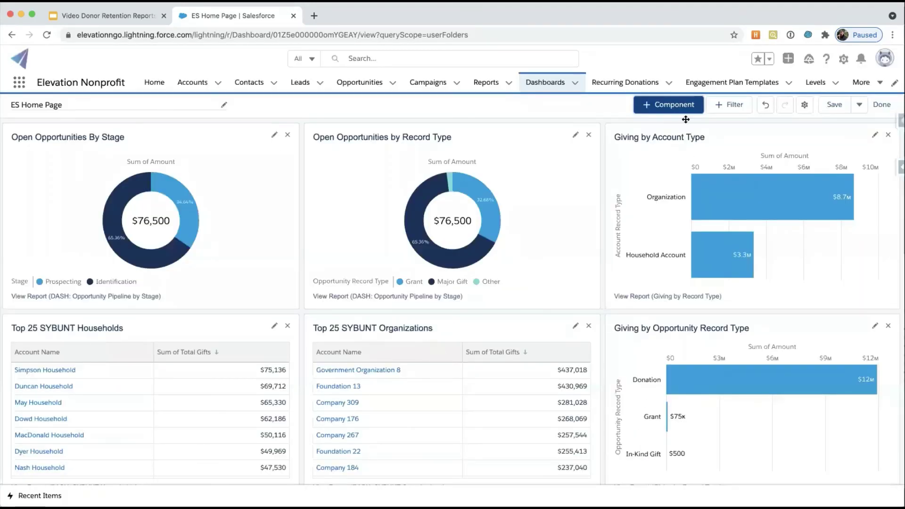
# Set up another metric component from the Account Donor Retention report, with Donor Churn Rate as its measure.
pyautogui.click(679, 104)
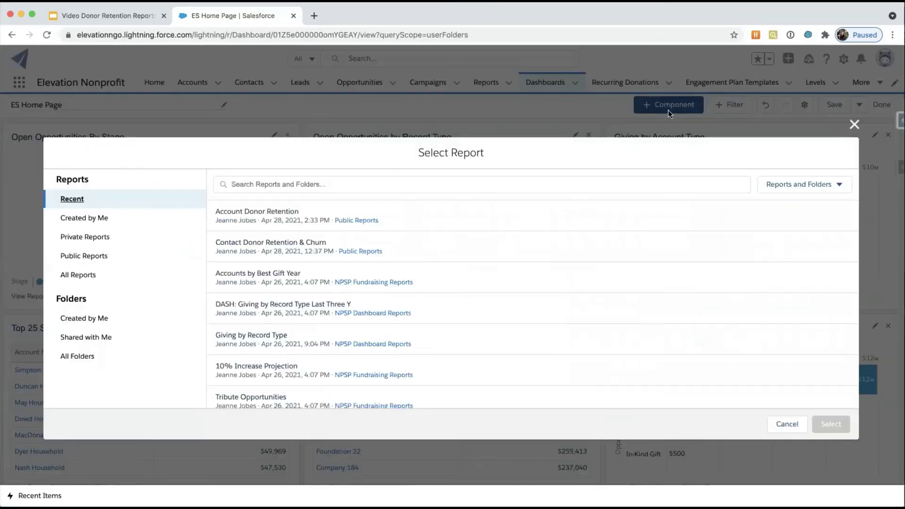
pyautogui.click(289, 212)
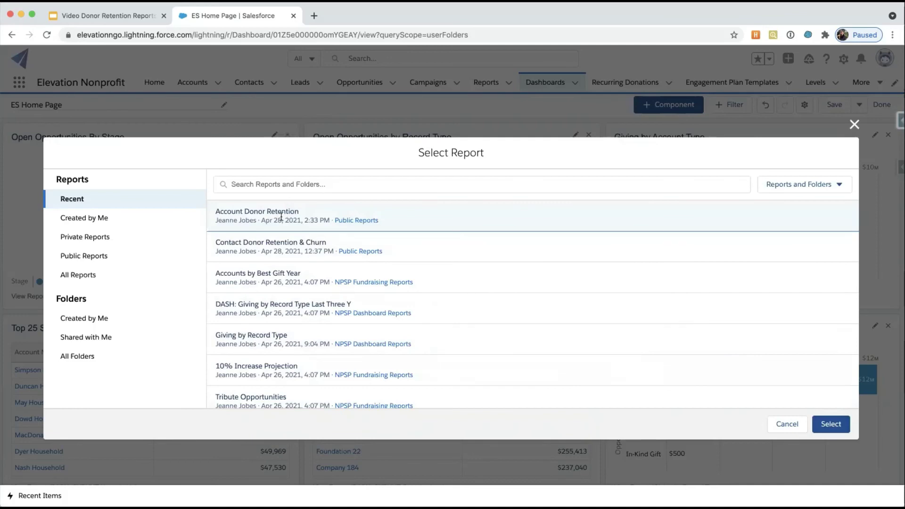
pyautogui.click(840, 432)
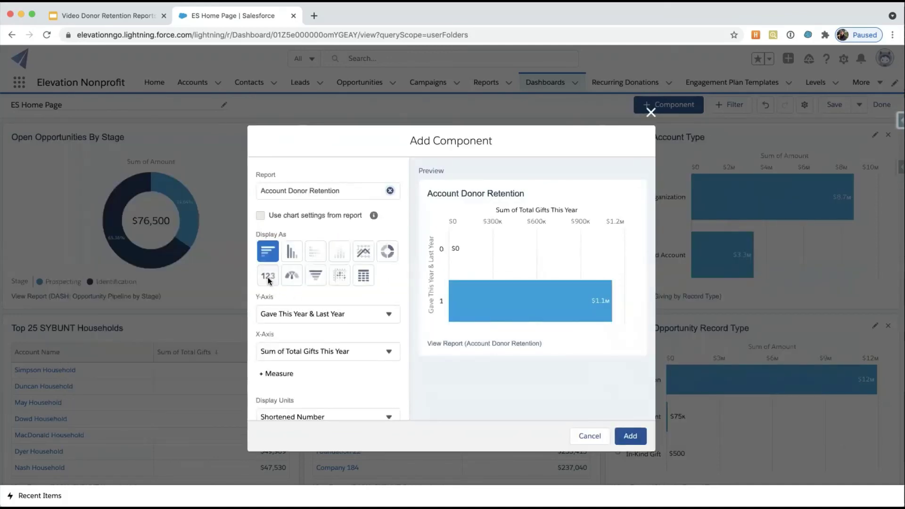
pyautogui.click(268, 279)
pyautogui.click(389, 314)
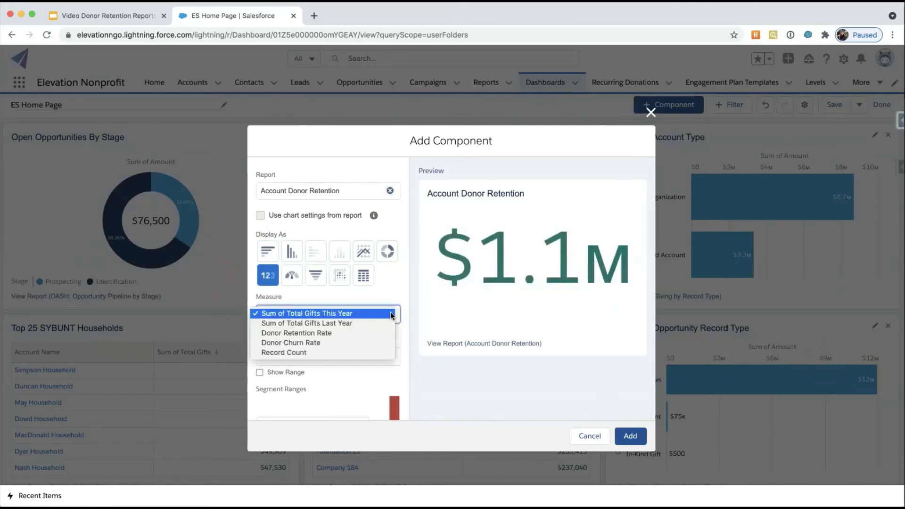
pyautogui.click(312, 341)
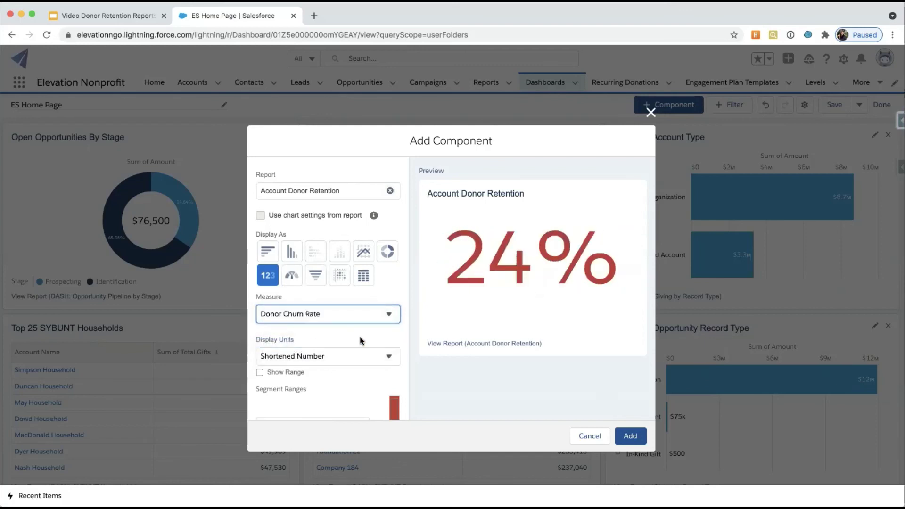
# Title the churn component "Account Donor Churn" and add it to the dashboard.
pyautogui.scroll(-5, 360, 337)
pyautogui.scroll(-3, 360, 336)
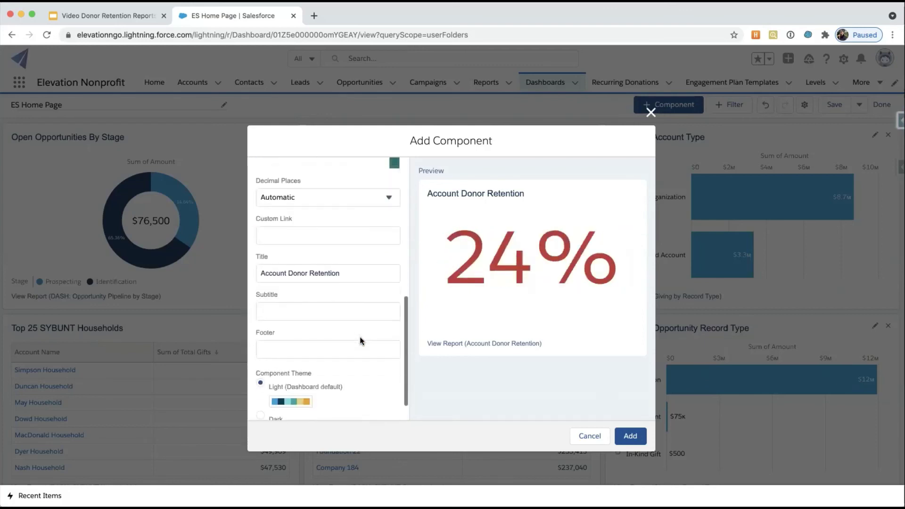
pyautogui.click(339, 273)
pyautogui.press('BackSpace')
pyautogui.press('BackSpace')
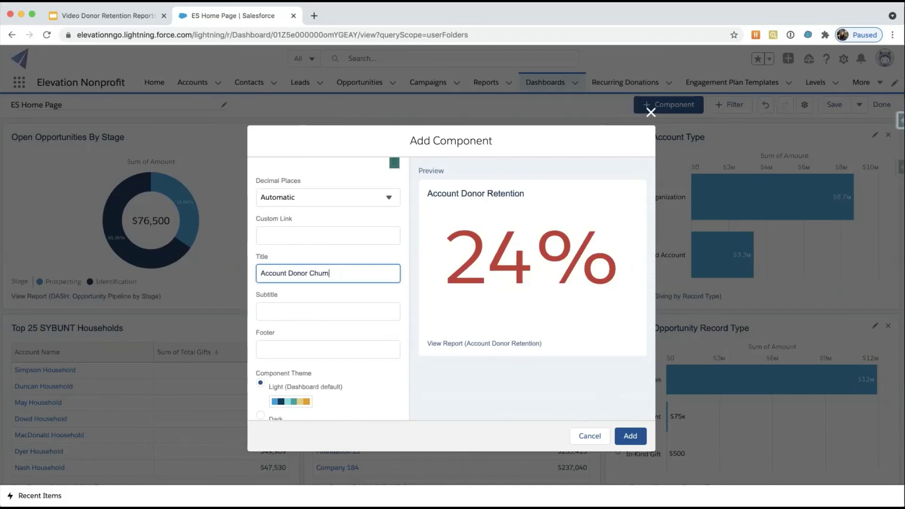
pyautogui.write('Churn')
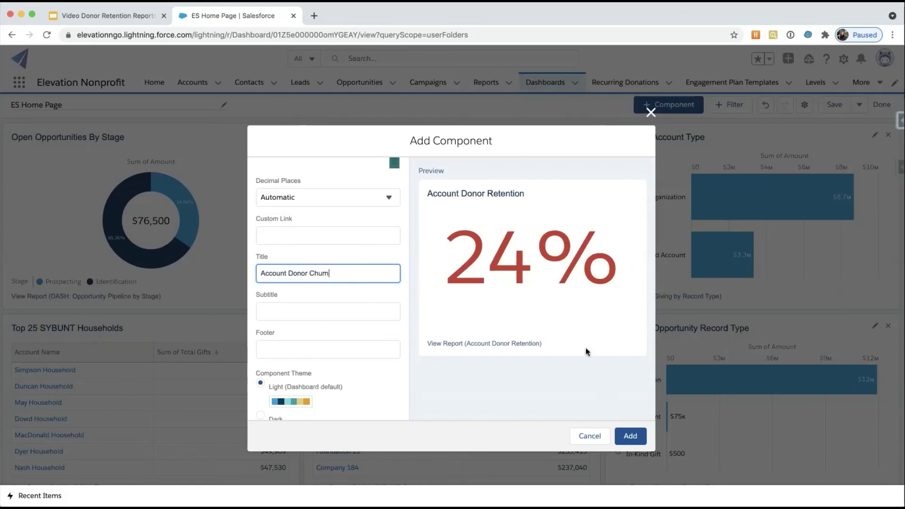
pyautogui.click(630, 435)
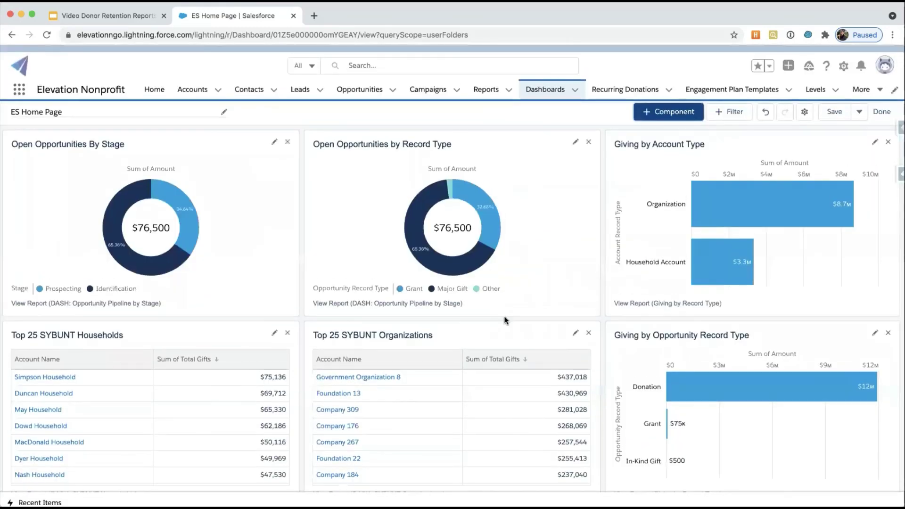
pyautogui.scroll(2, 503, 318)
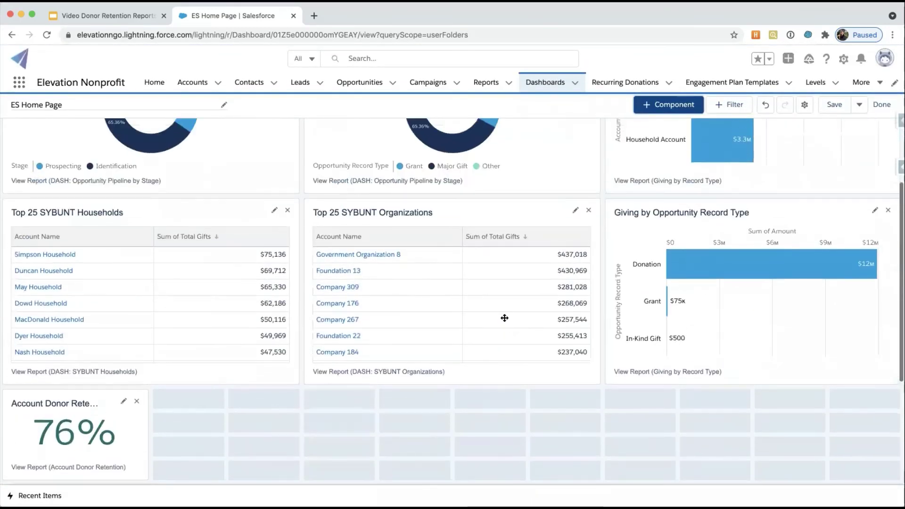
# Enlarge the Account Donor Retention and Account Donor Churn metrics to the size of the other components and place them side by side.
pyautogui.scroll(-1, 164, 429)
pyautogui.scroll(-2, 163, 427)
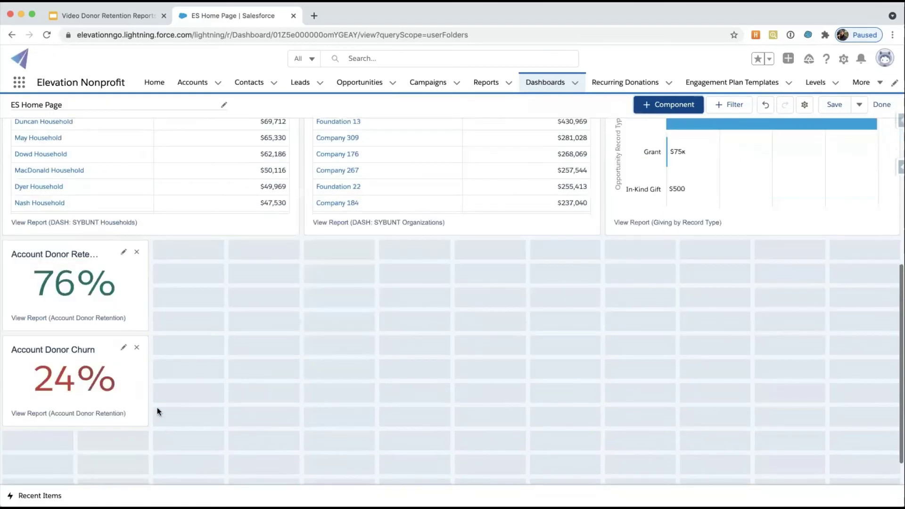
pyautogui.click(135, 299)
pyautogui.moveTo(149, 331); pyautogui.dragTo(299, 427)
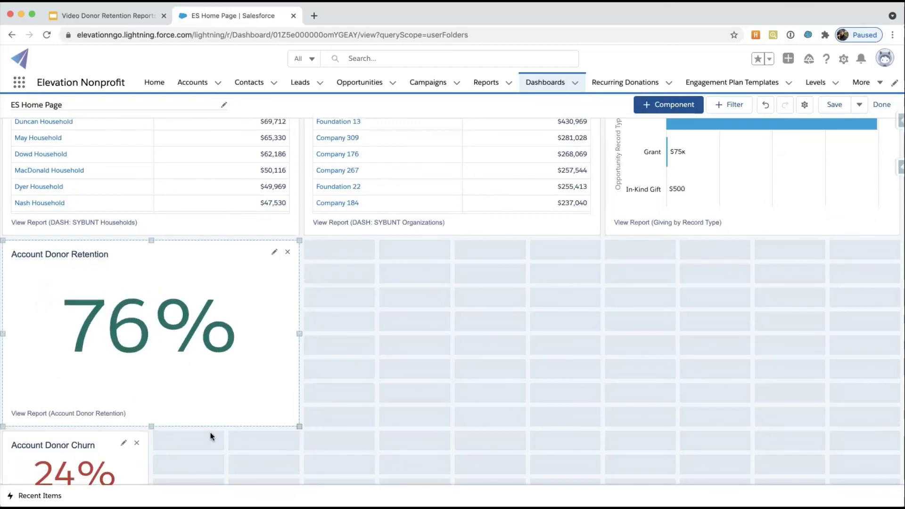
pyautogui.moveTo(96, 443); pyautogui.dragTo(407, 253)
pyautogui.moveTo(450, 331); pyautogui.dragTo(603, 428)
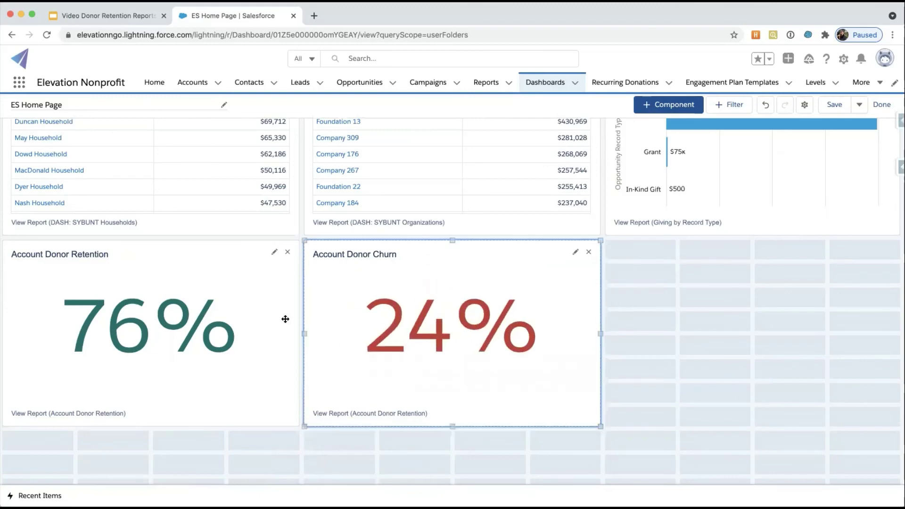
# Move the retention and churn metrics to the top row of the dashboard, before Giving by Account Type.
pyautogui.moveTo(238, 318); pyautogui.dragTo(241, 137)
pyautogui.scroll(-6, 442, 366)
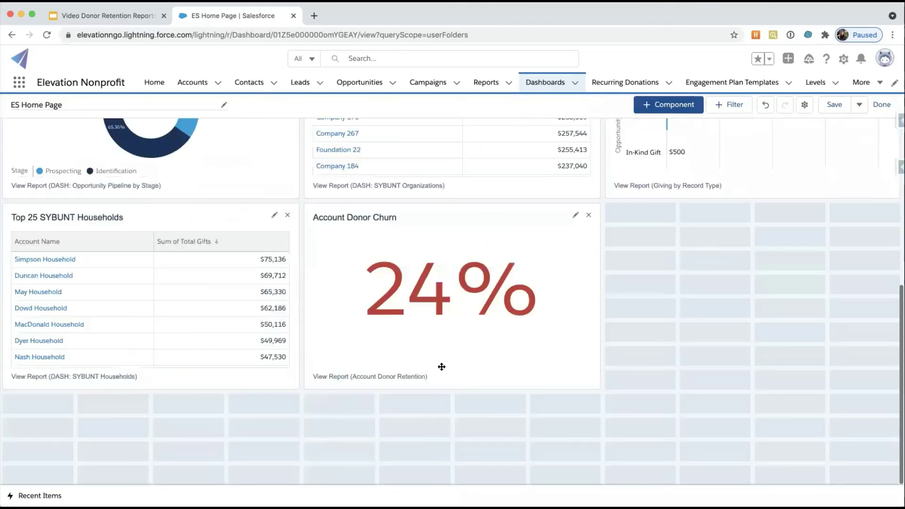
pyautogui.moveTo(446, 360); pyautogui.dragTo(448, 177)
pyautogui.scroll(3, 455, 287)
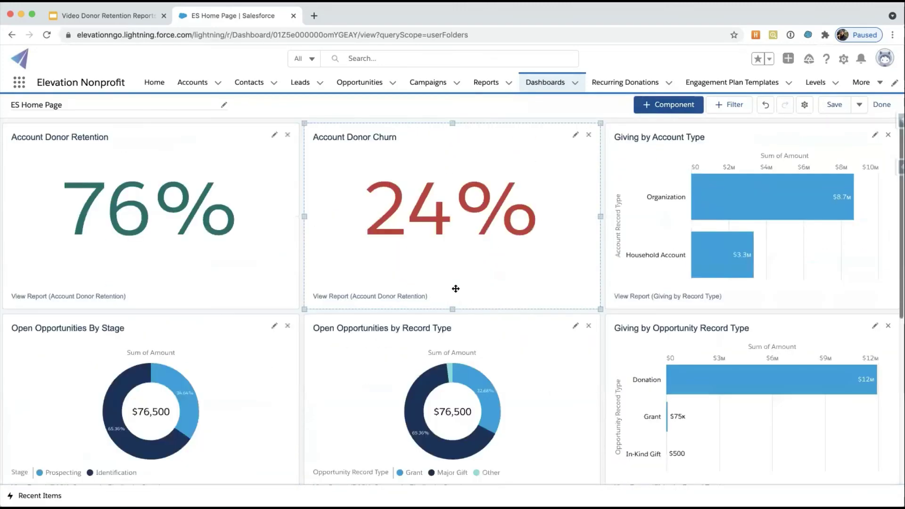
# Save the edited dashboard and refresh its embedded copy on the Salesforce Home page.
pyautogui.click(834, 106)
pyautogui.click(883, 104)
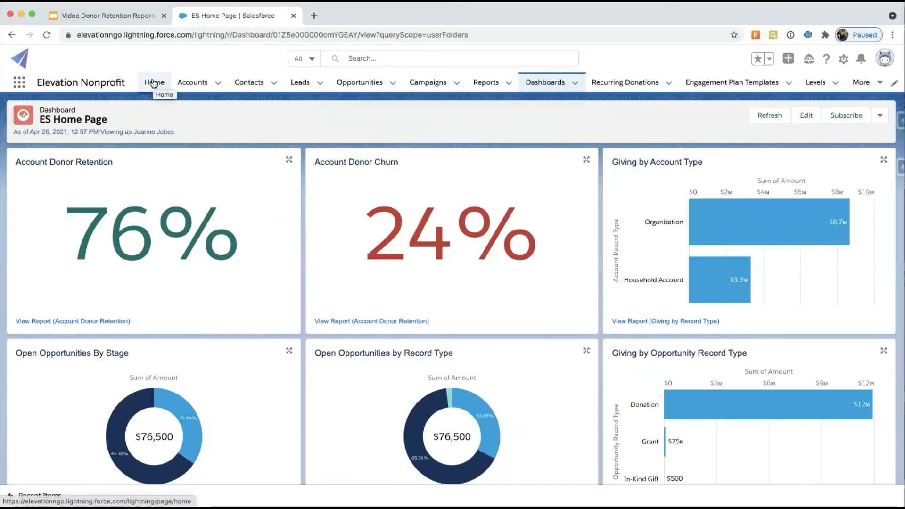
pyautogui.click(153, 83)
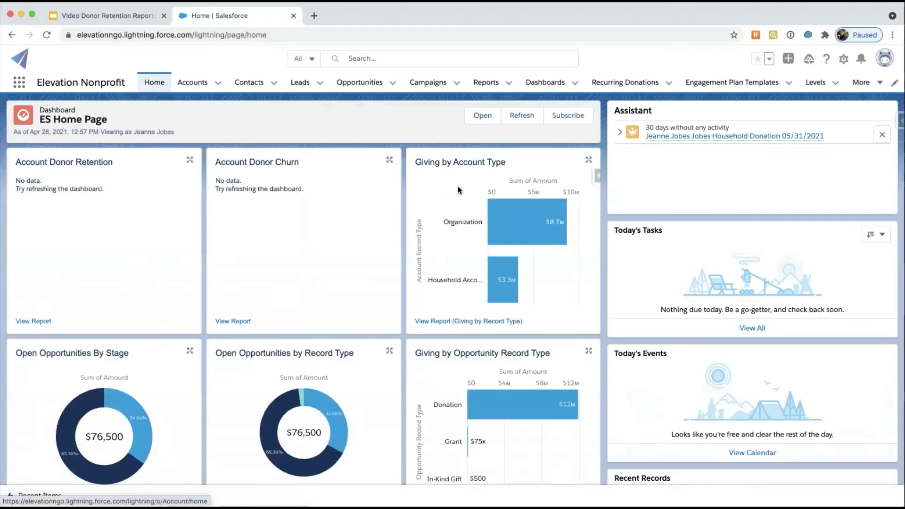
pyautogui.click(524, 116)
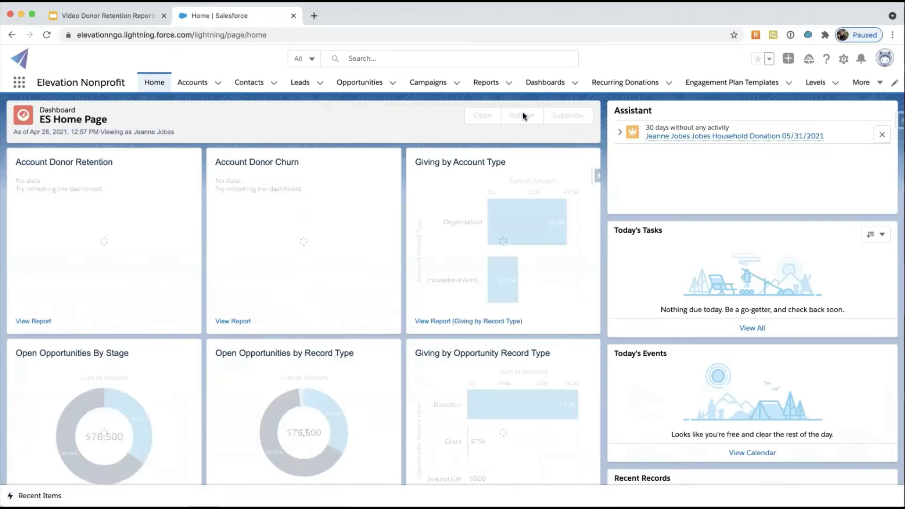